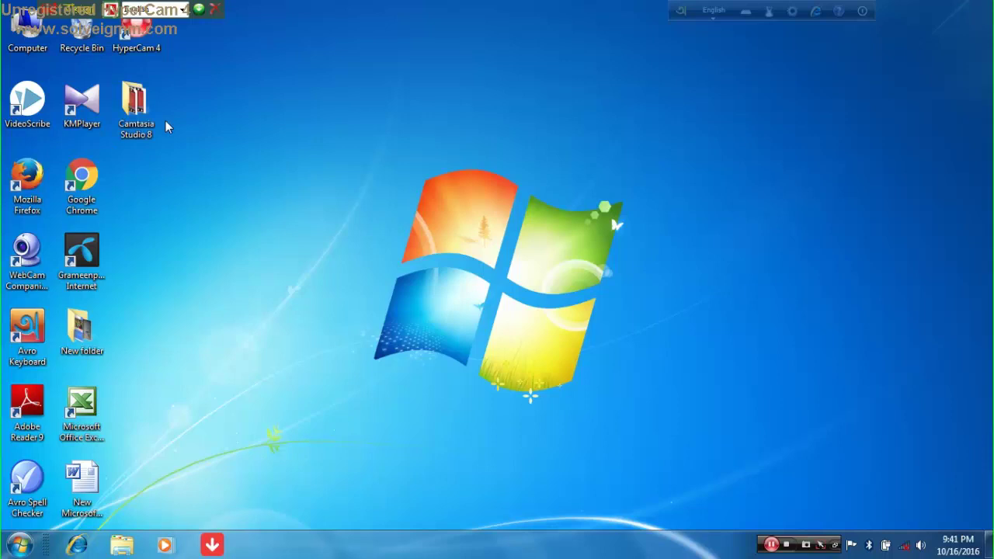
Launch Camtasia from the Camtasia Studio 8 desktop folder and close the folder window
{"action": "double_click", "coordinate": [137, 113]}
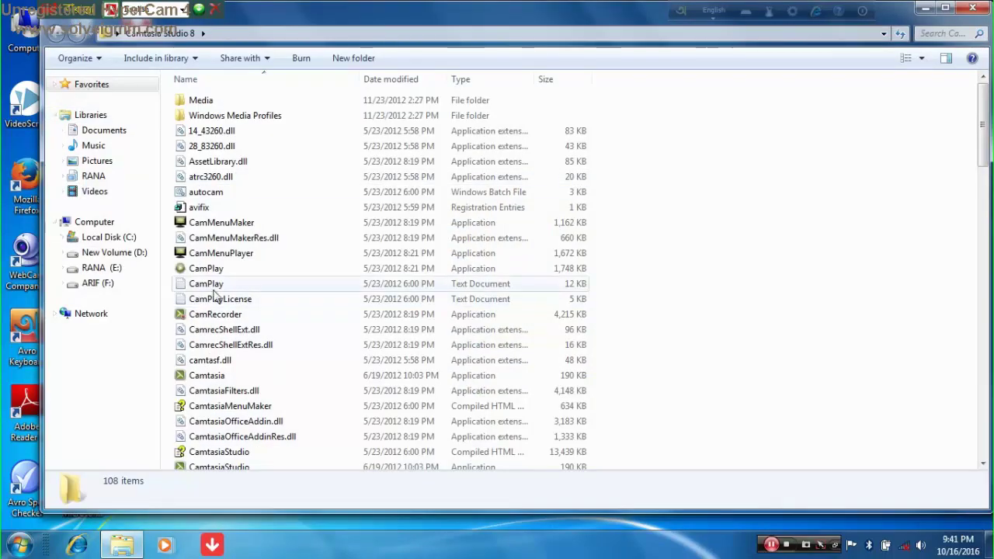
{"action": "scroll", "coordinate": [198, 291], "scroll_direction": "down", "scroll_amount": 1}
{"action": "double_click", "coordinate": [206, 339]}
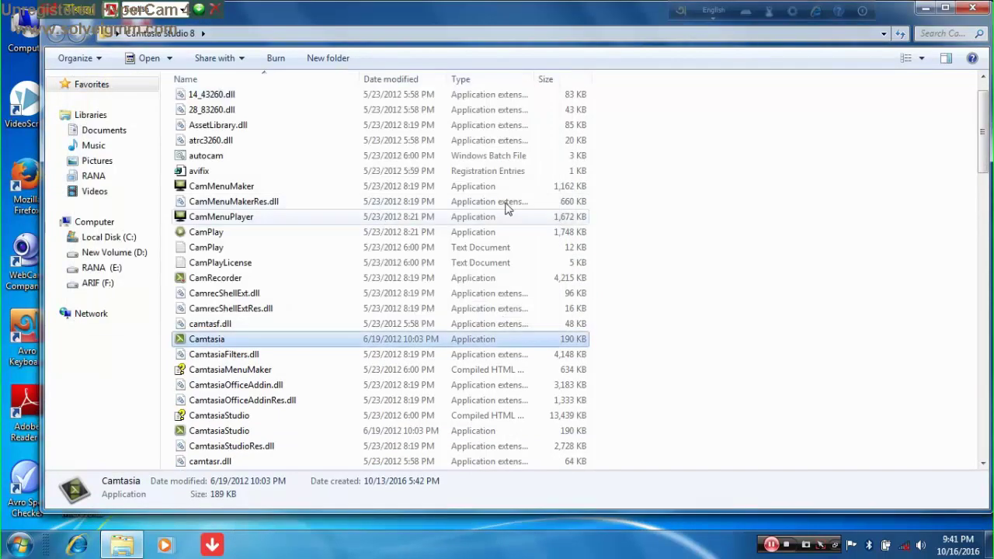
{"action": "left_click", "coordinate": [980, 10]}
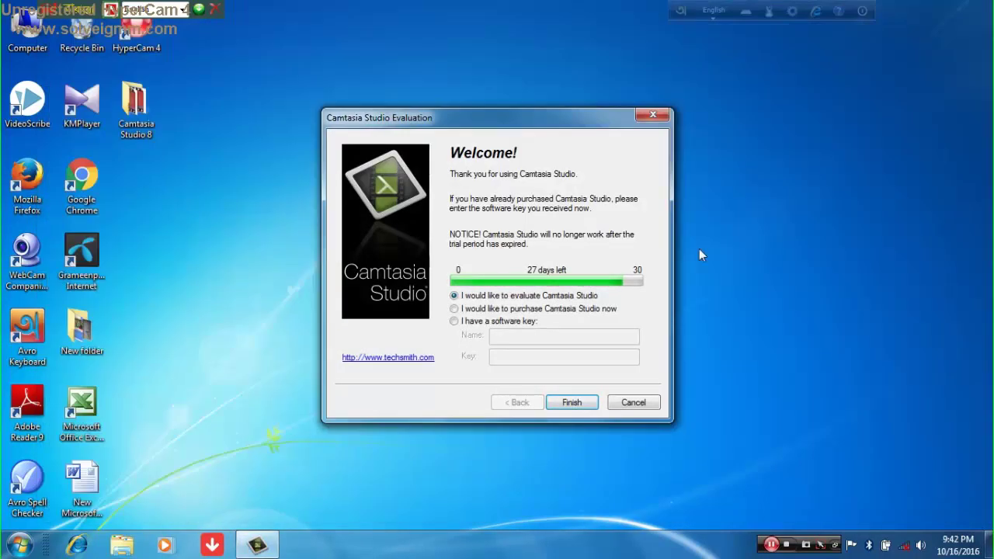
Continue with the Camtasia Studio evaluation, dismiss the upgrade and welcome dialogs, and stretch the editor window to full screen height
{"action": "left_click", "coordinate": [577, 402]}
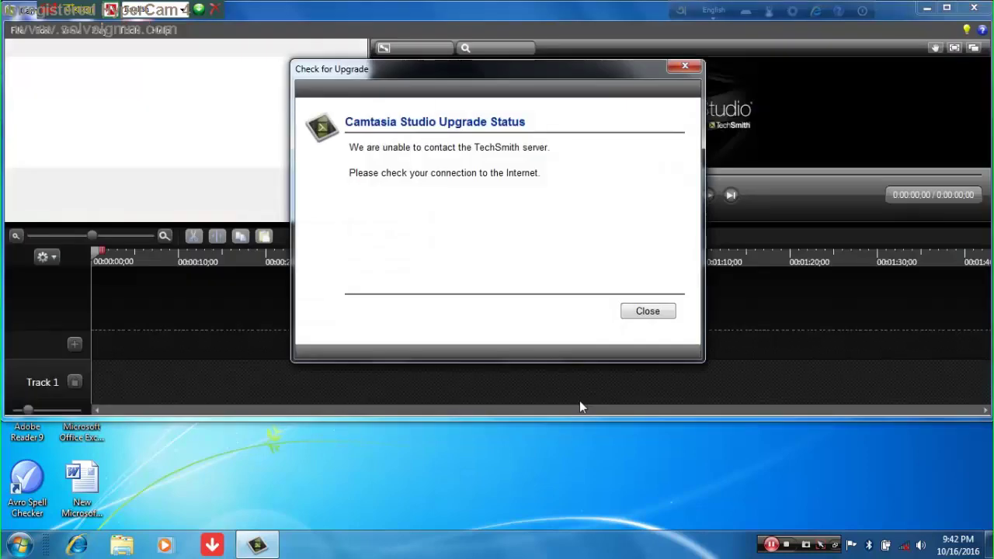
{"action": "left_click", "coordinate": [653, 311]}
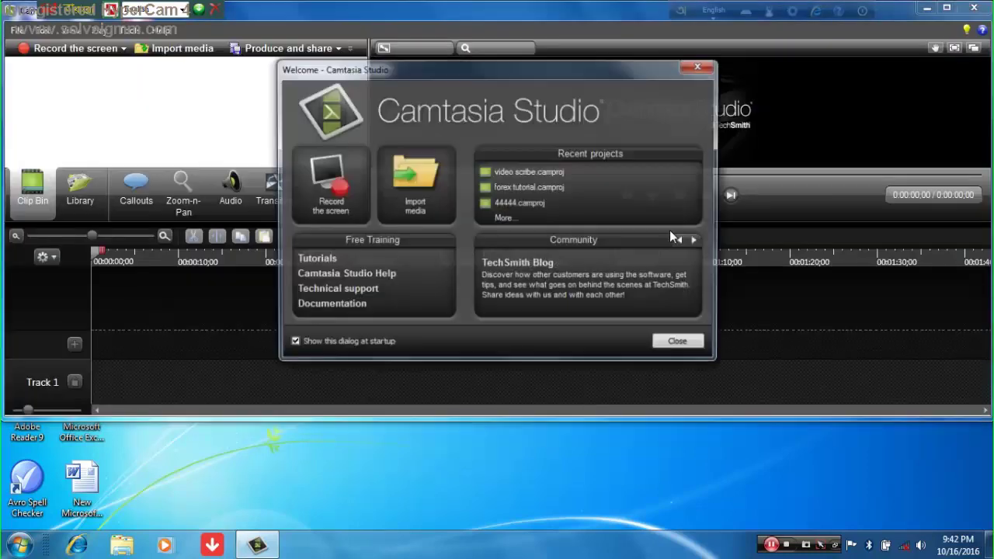
{"action": "left_click", "coordinate": [684, 344]}
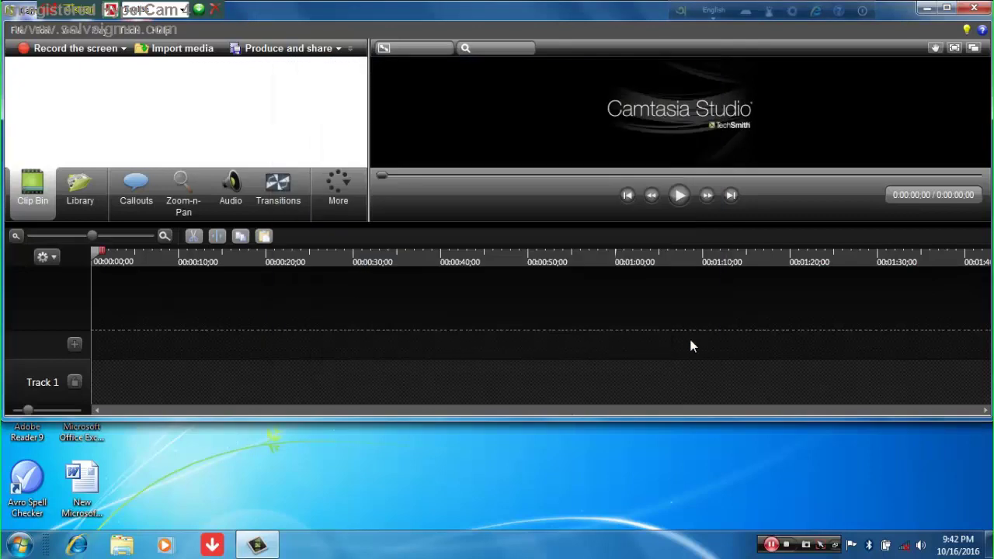
{"action": "double_click", "coordinate": [492, 420]}
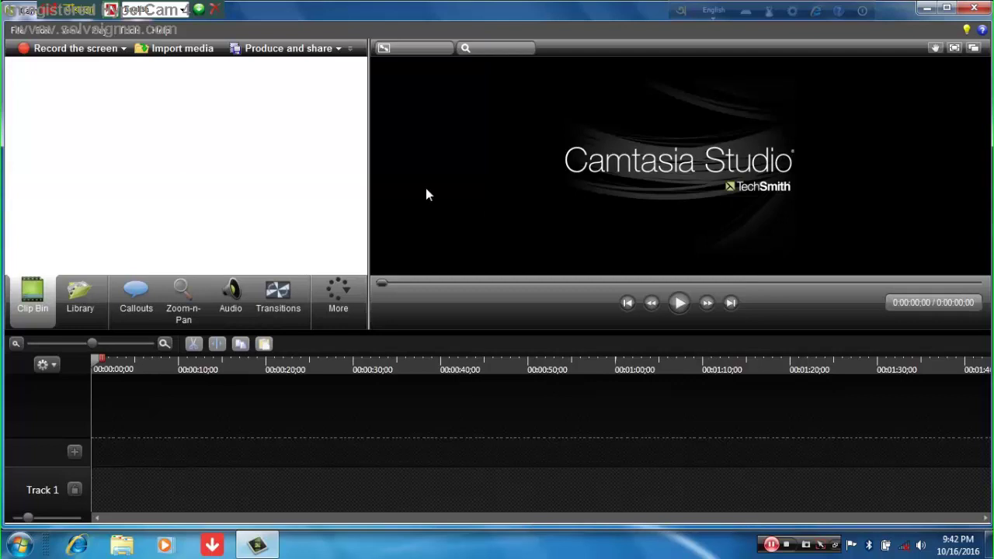
Import the video 2016_10_16_19_29_13_1364x768 and add it to the timeline at the playhead
{"action": "left_click", "coordinate": [182, 48]}
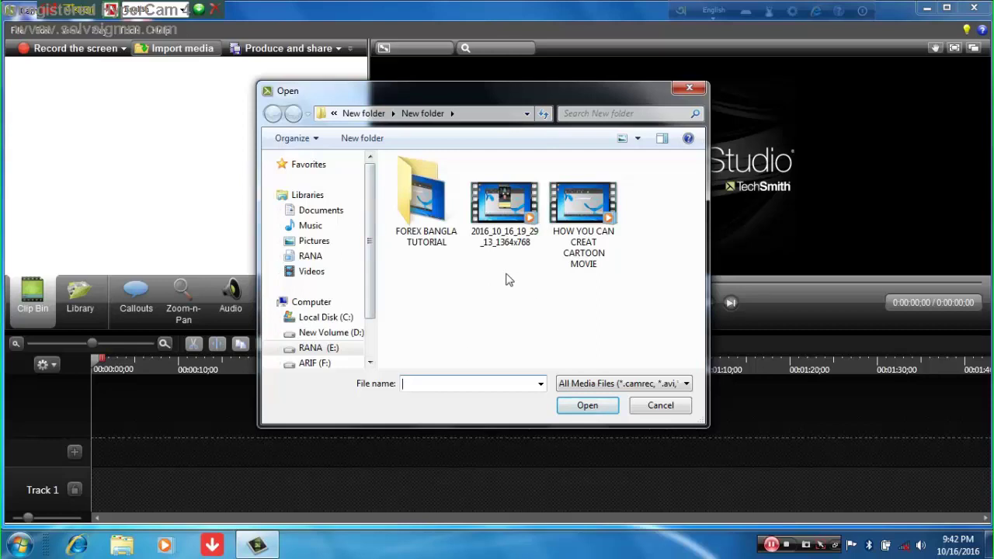
{"action": "double_click", "coordinate": [505, 208]}
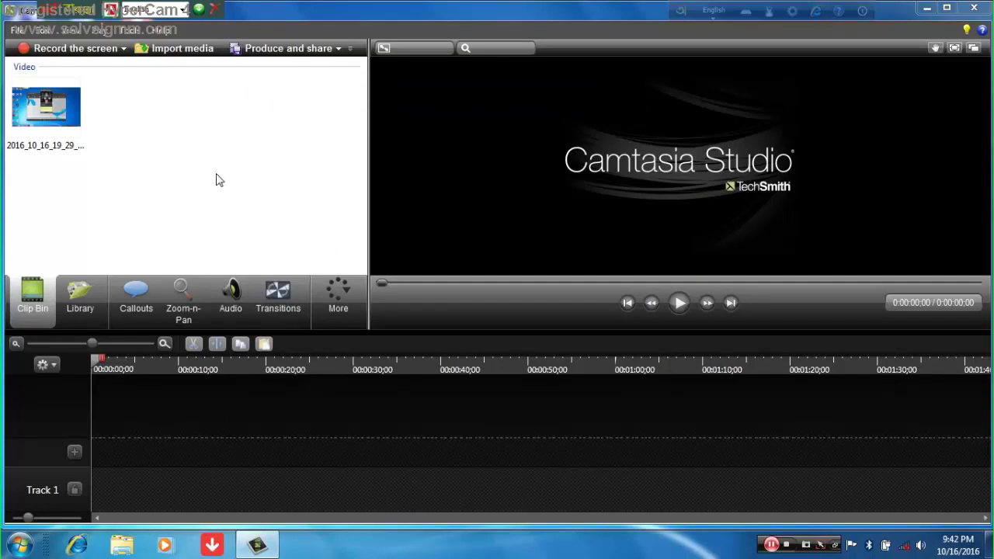
{"action": "left_click", "coordinate": [68, 100]}
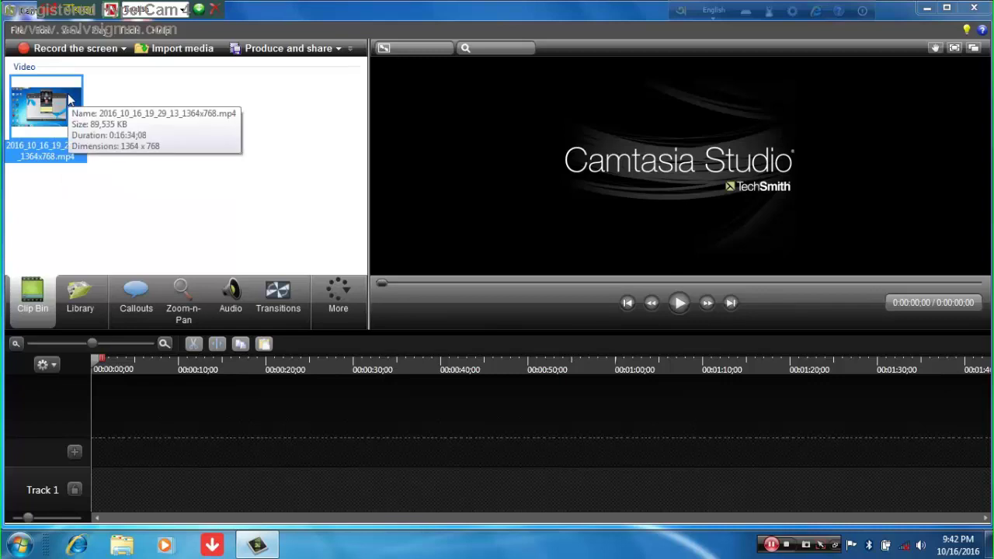
{"action": "right_click", "coordinate": [69, 100]}
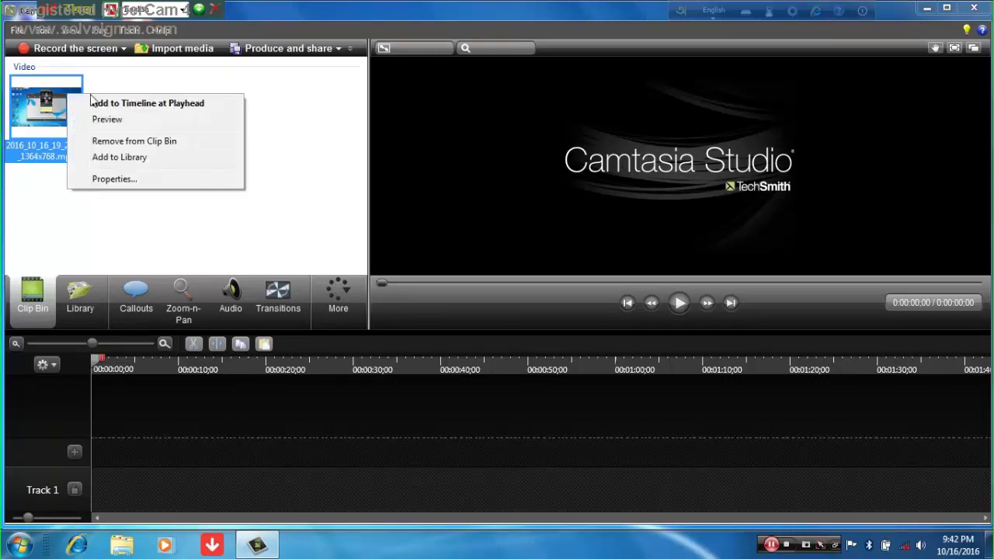
{"action": "left_click", "coordinate": [164, 107]}
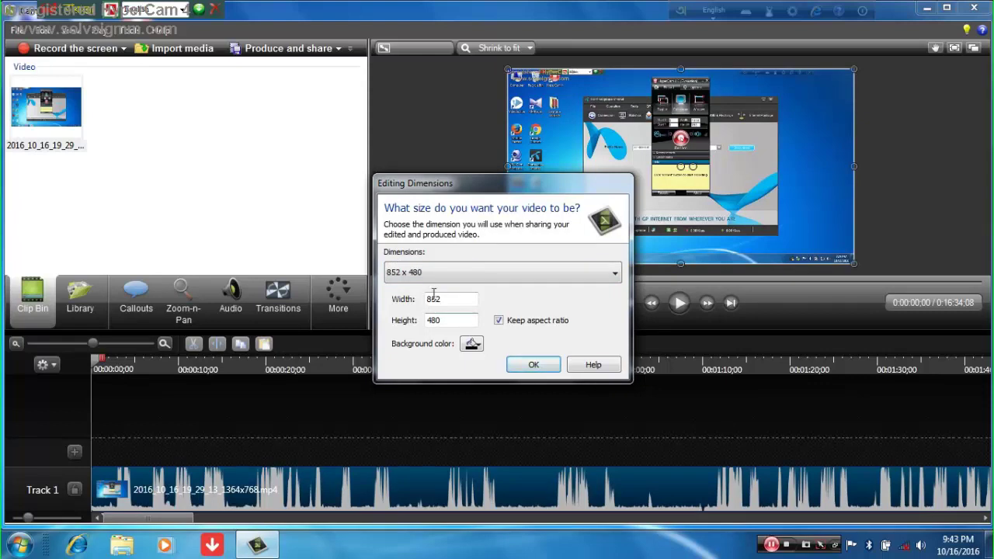
Set the editing dimensions to 1280 x 720 for YouTube & Screencast (16:9) with a dark red background color
{"action": "left_click", "coordinate": [615, 273]}
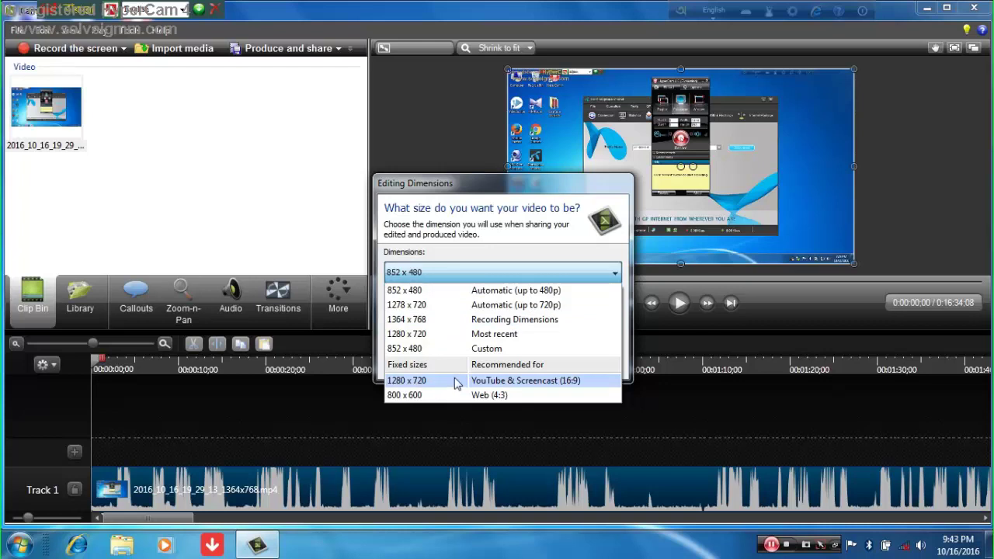
{"action": "left_click", "coordinate": [517, 380]}
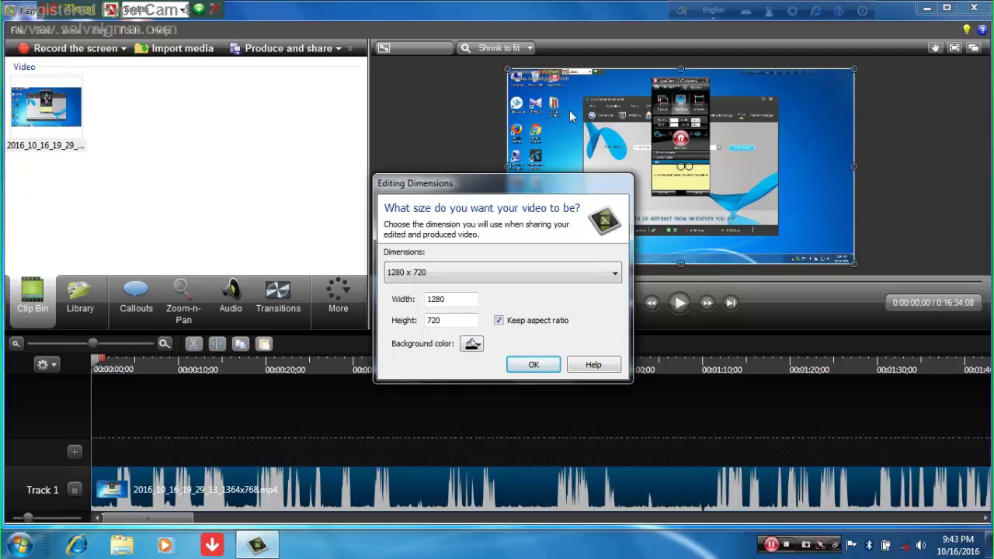
{"action": "left_click", "coordinate": [472, 345]}
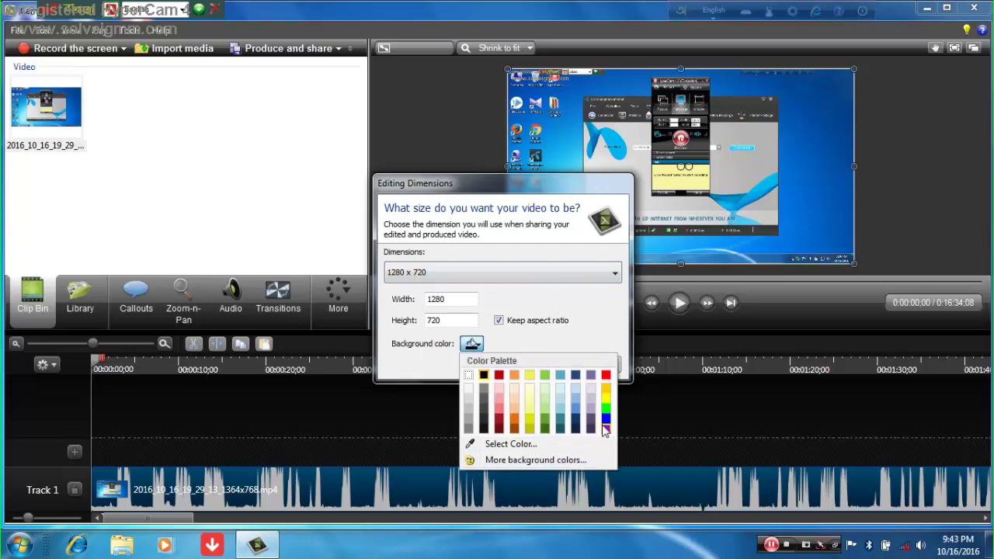
{"action": "left_click", "coordinate": [500, 420]}
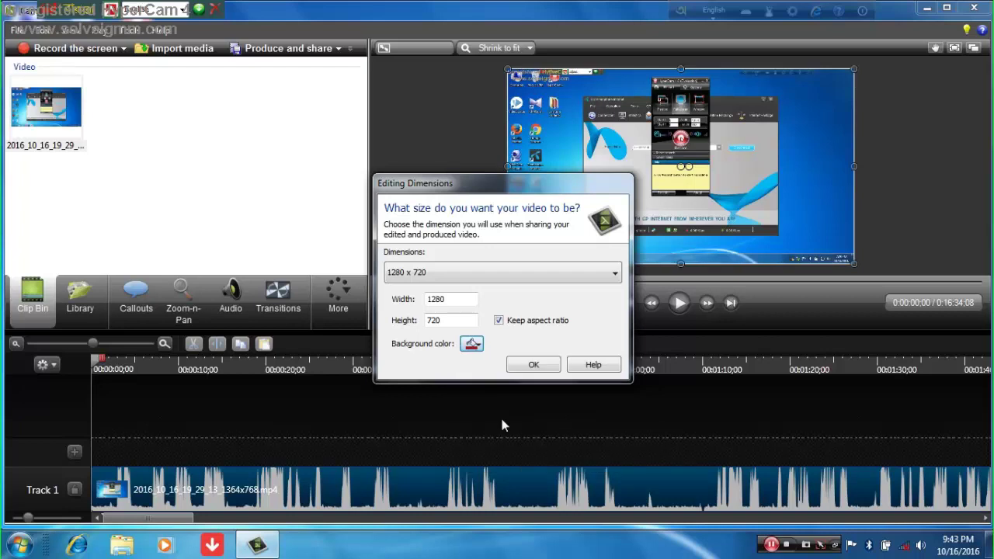
{"action": "left_click", "coordinate": [535, 365]}
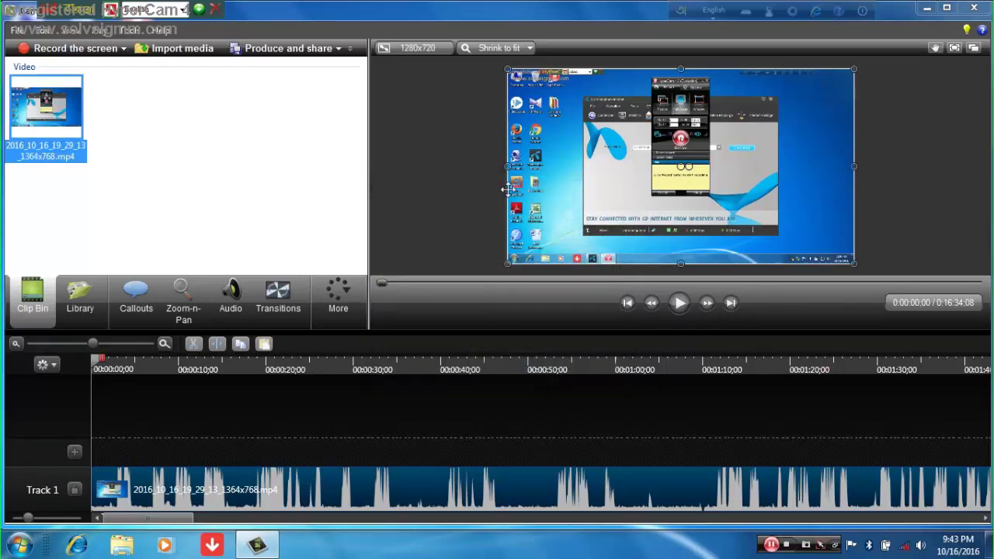
{"action": "left_click_drag", "start_coordinate": [506, 166], "coordinate": [629, 166]}
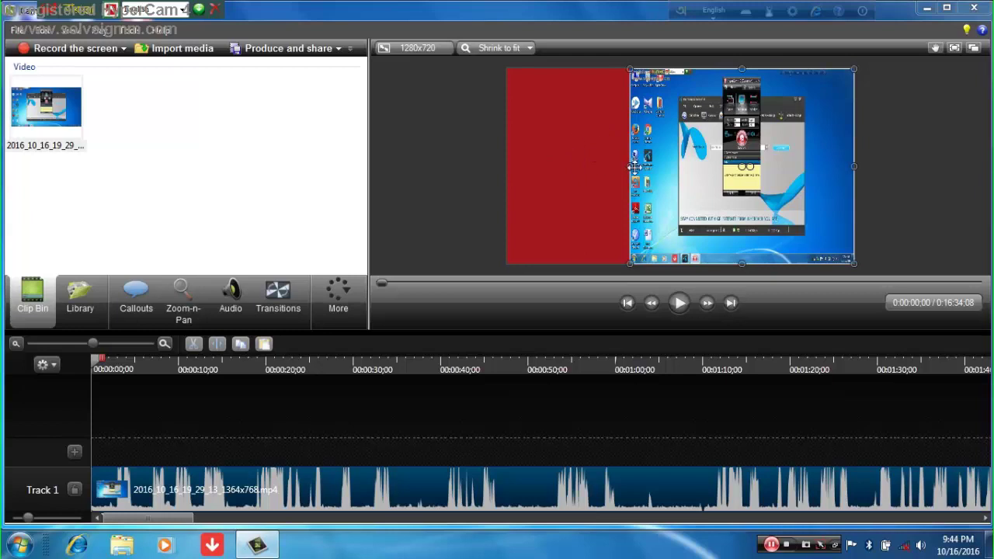
{"action": "left_click_drag", "start_coordinate": [635, 167], "coordinate": [725, 166]}
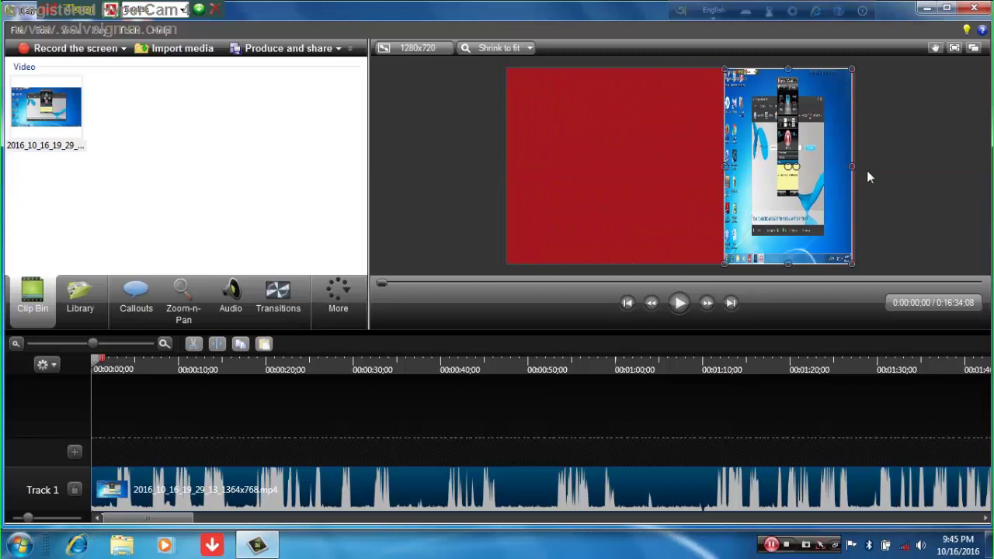
{"action": "key", "text": "ctrl+z"}
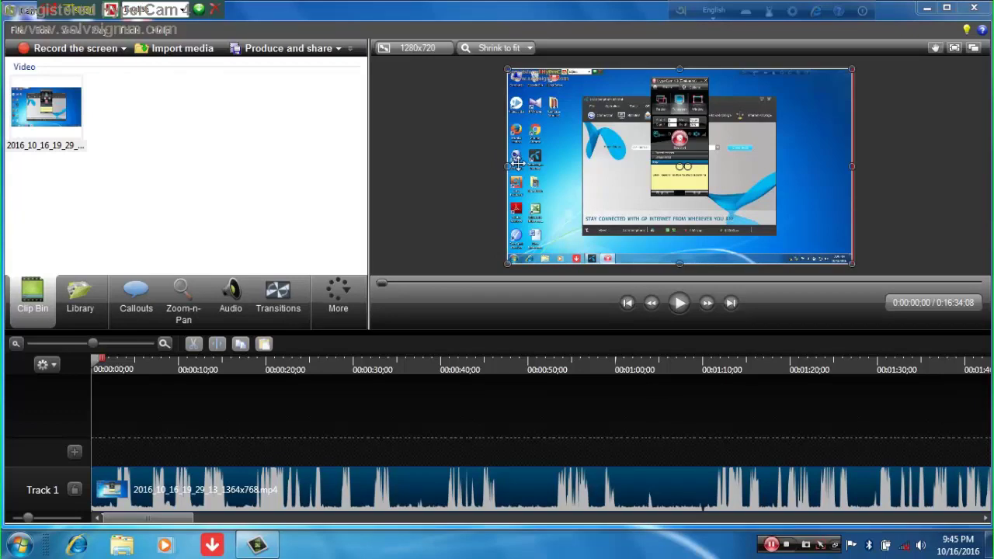
Mirror the video horizontally on the canvas so that it still fills the whole frame
{"action": "left_click_drag", "start_coordinate": [512, 165], "coordinate": [693, 195]}
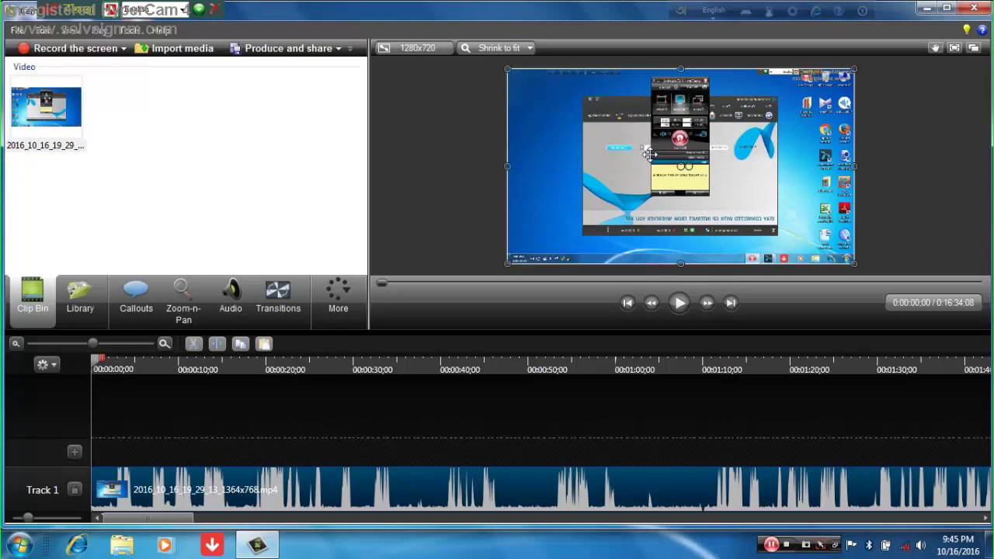
Play the mirrored video in the preview and return the playhead to the start
{"action": "left_click", "coordinate": [681, 304]}
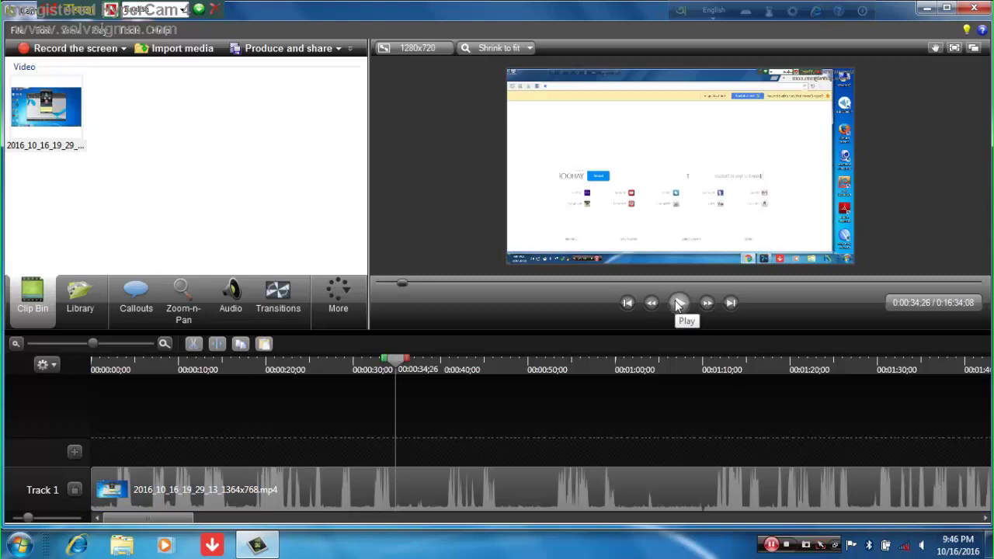
{"action": "left_click", "coordinate": [391, 285]}
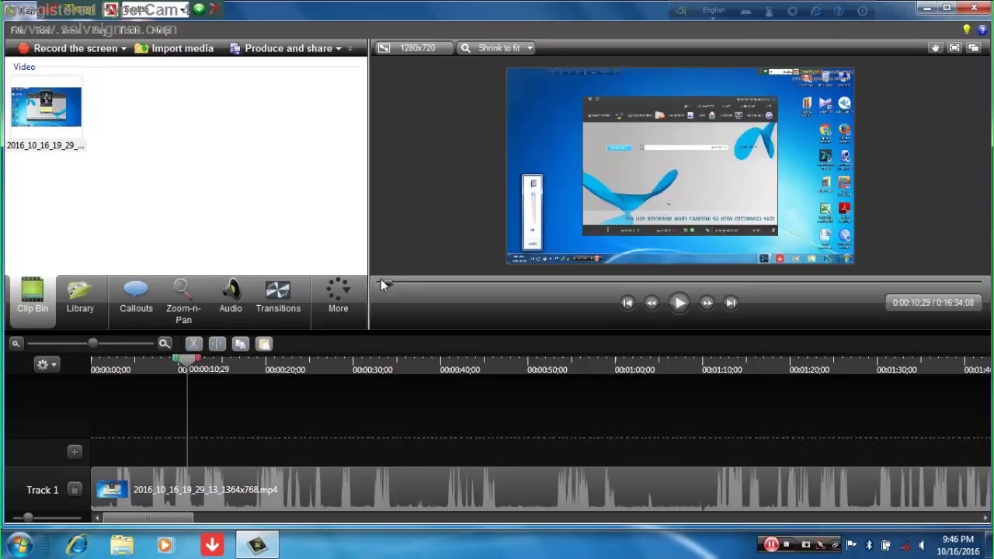
{"action": "left_click", "coordinate": [380, 282]}
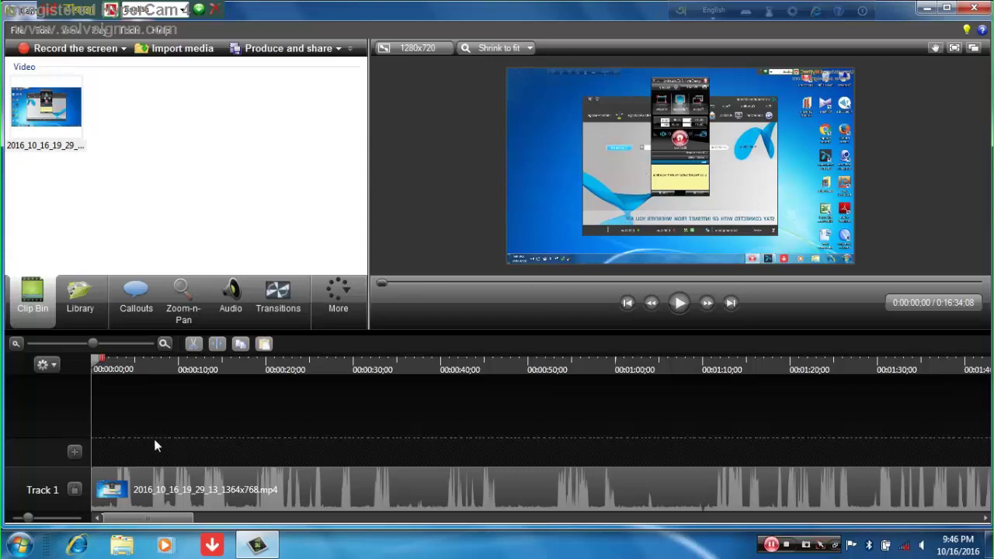
Split the clip on Track 1 at 0:00:01;17
{"action": "left_click", "coordinate": [97, 364]}
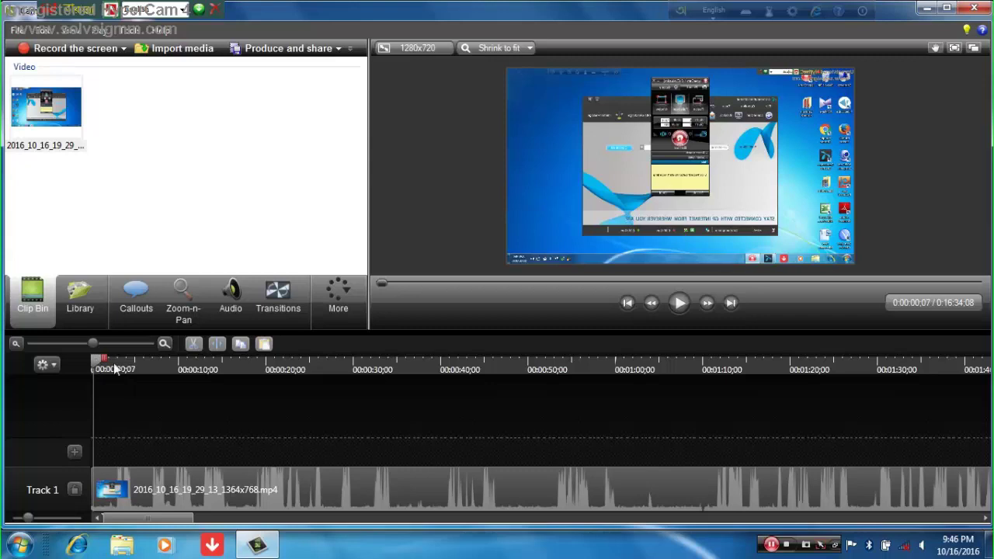
{"action": "left_click", "coordinate": [681, 304]}
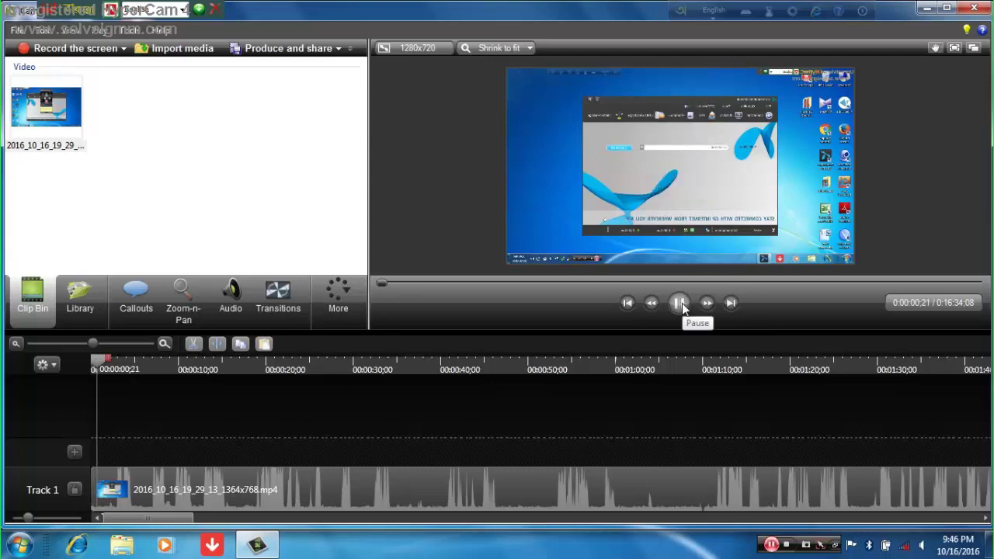
{"action": "left_click", "coordinate": [115, 366]}
{"action": "left_click_drag", "start_coordinate": [114, 366], "coordinate": [105, 368]}
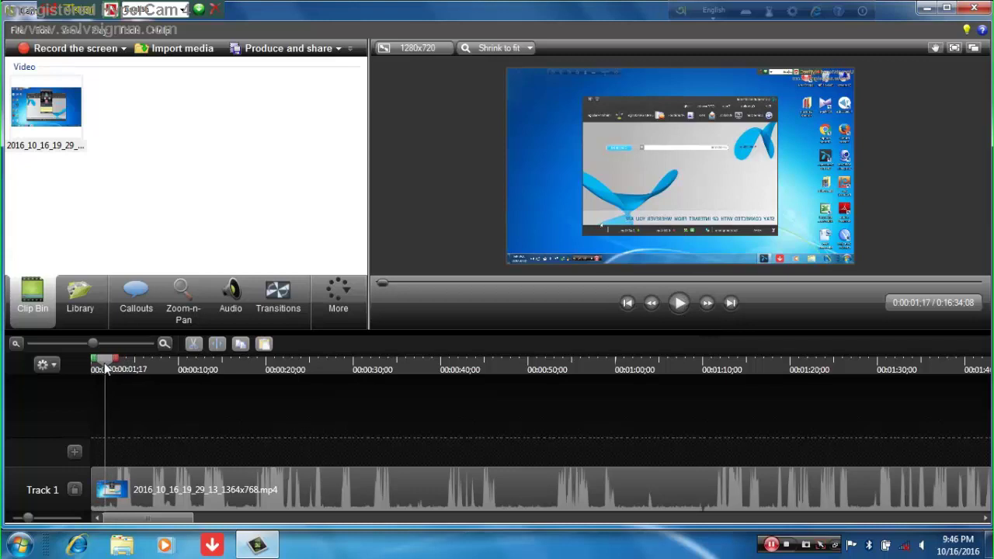
{"action": "left_click", "coordinate": [131, 491]}
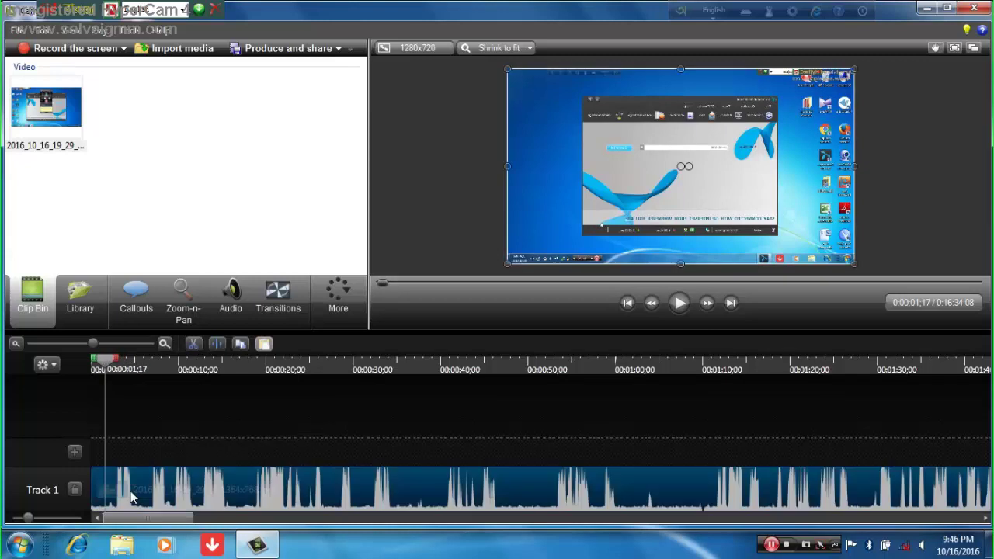
{"action": "left_click", "coordinate": [218, 344]}
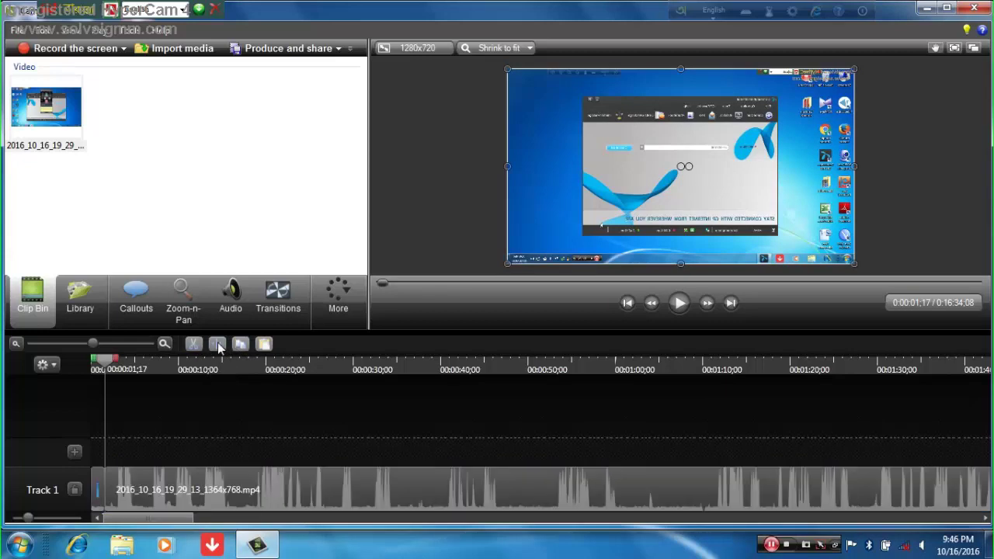
Delete the short opening piece of the split clip and move the remaining clip to the start of Track 1
{"action": "left_click", "coordinate": [97, 491]}
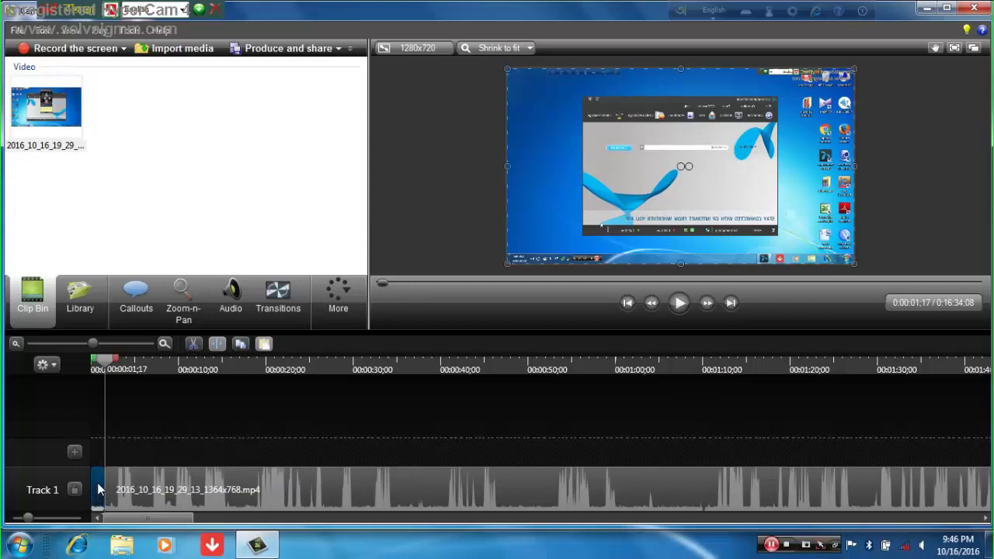
{"action": "left_click", "coordinate": [158, 377]}
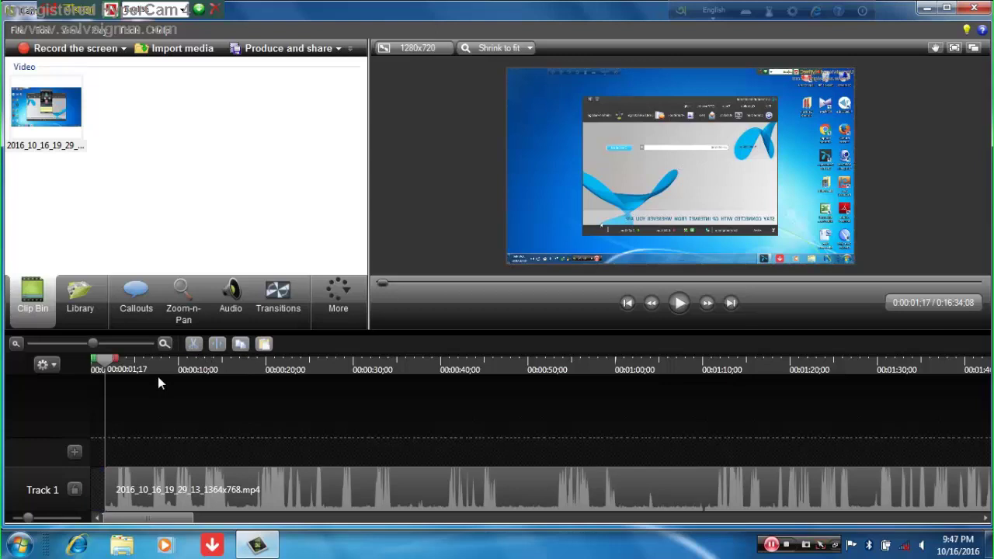
{"action": "left_click_drag", "start_coordinate": [229, 484], "coordinate": [215, 483]}
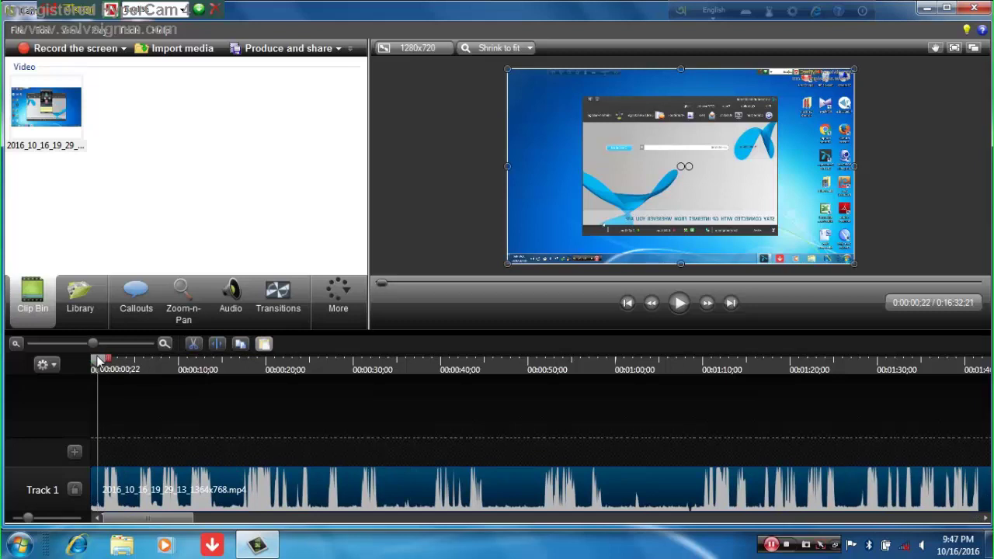
Split the clip on Track 1 at 0:01:51;23
{"action": "left_click", "coordinate": [731, 303]}
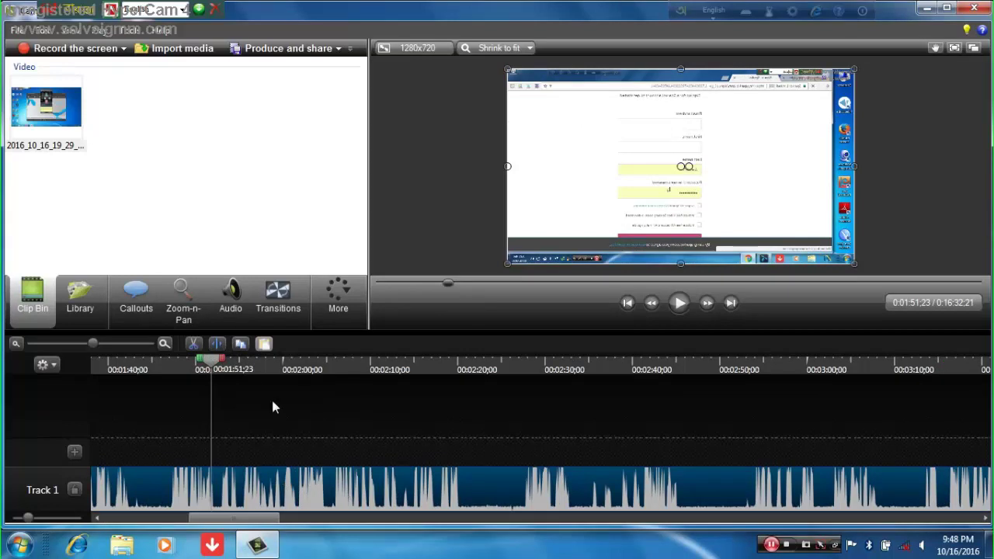
{"action": "left_click", "coordinate": [220, 345]}
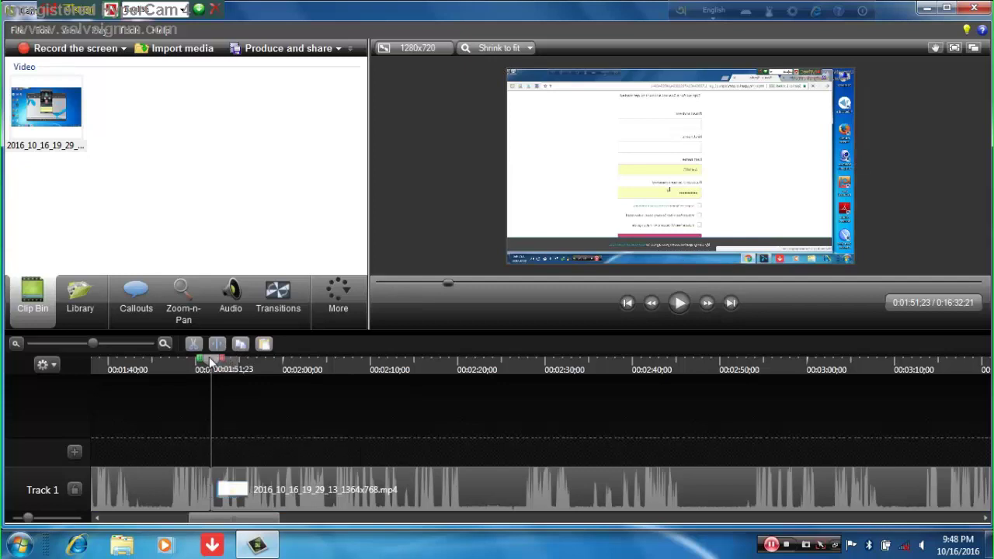
Split the clip on Track 1 at 0:02:08;16
{"action": "left_click_drag", "start_coordinate": [209, 357], "coordinate": [354, 372]}
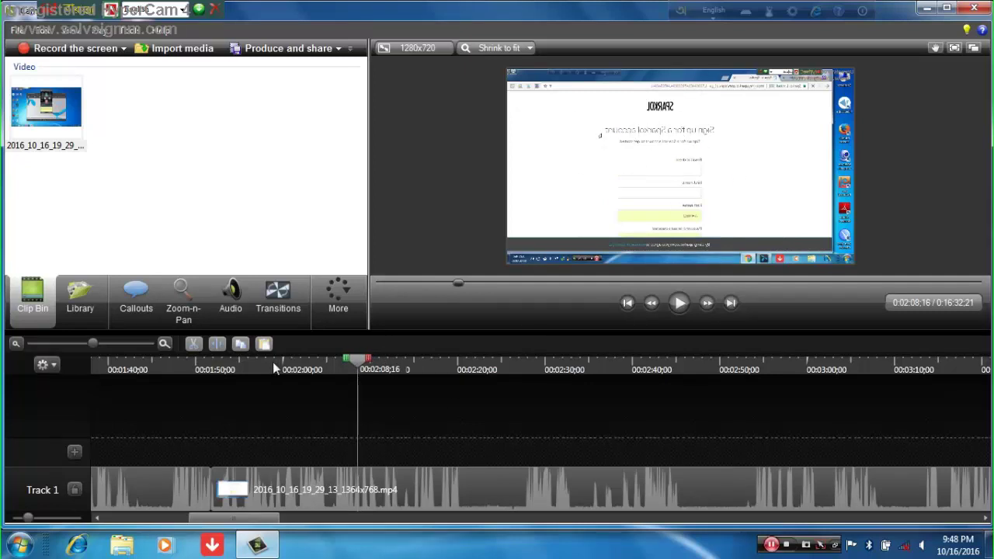
{"action": "left_click", "coordinate": [403, 489]}
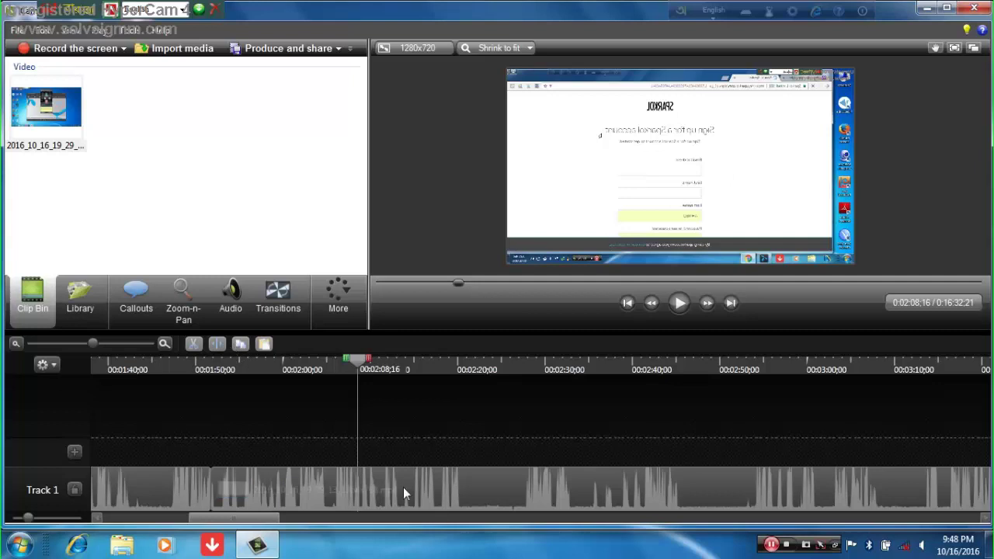
{"action": "left_click", "coordinate": [218, 347]}
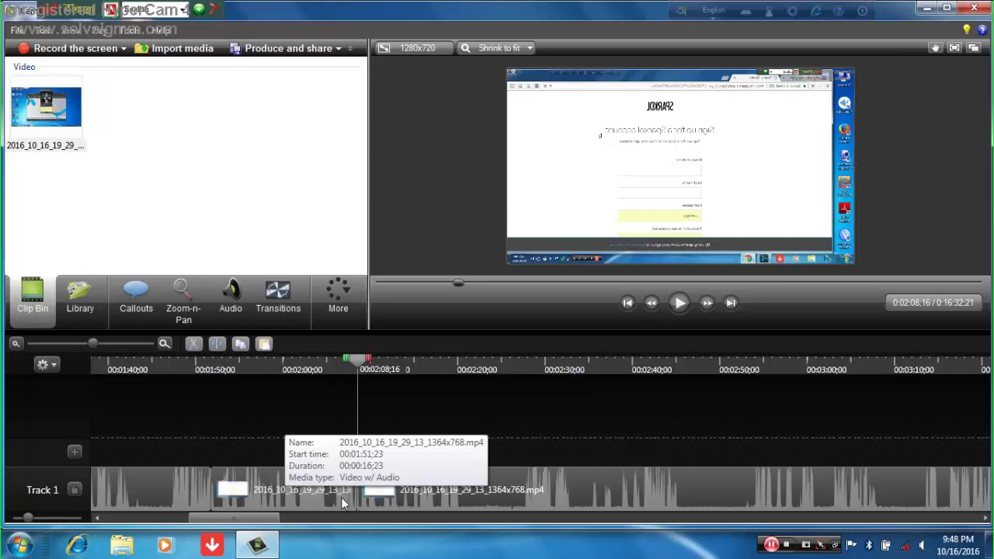
Delete the piece between the two splits and move the following clip back to close the gap on Track 1
{"action": "left_click", "coordinate": [272, 491]}
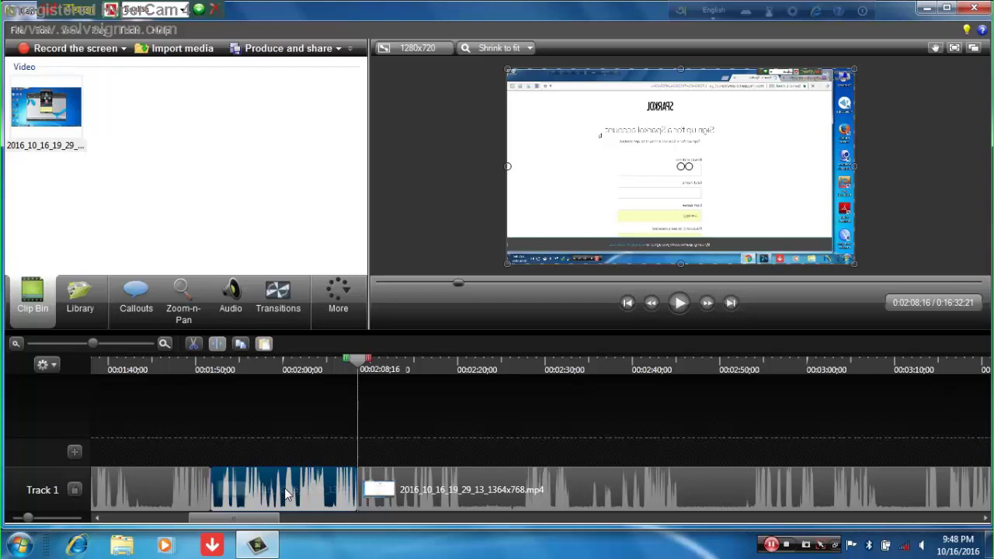
{"action": "key", "text": "Delete"}
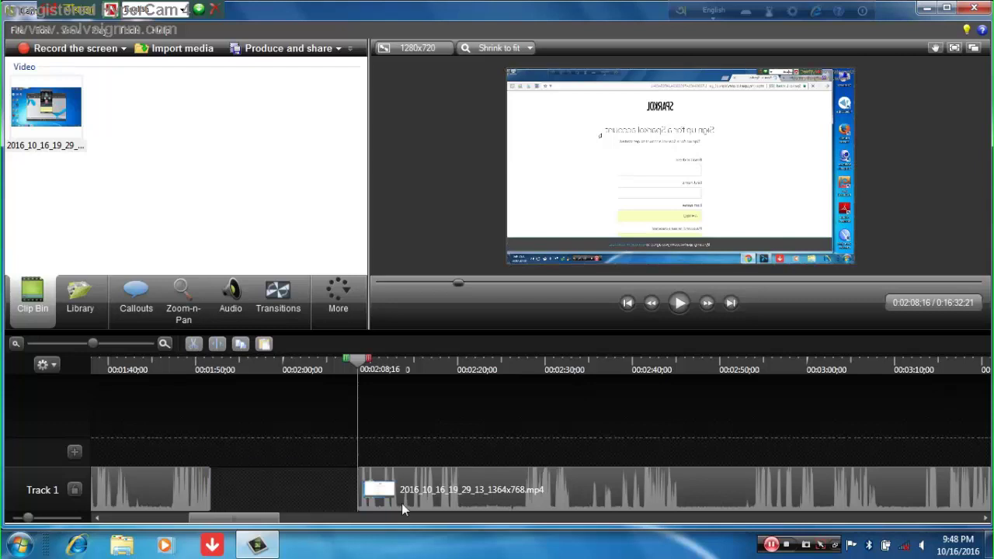
{"action": "left_click_drag", "start_coordinate": [423, 495], "coordinate": [258, 489]}
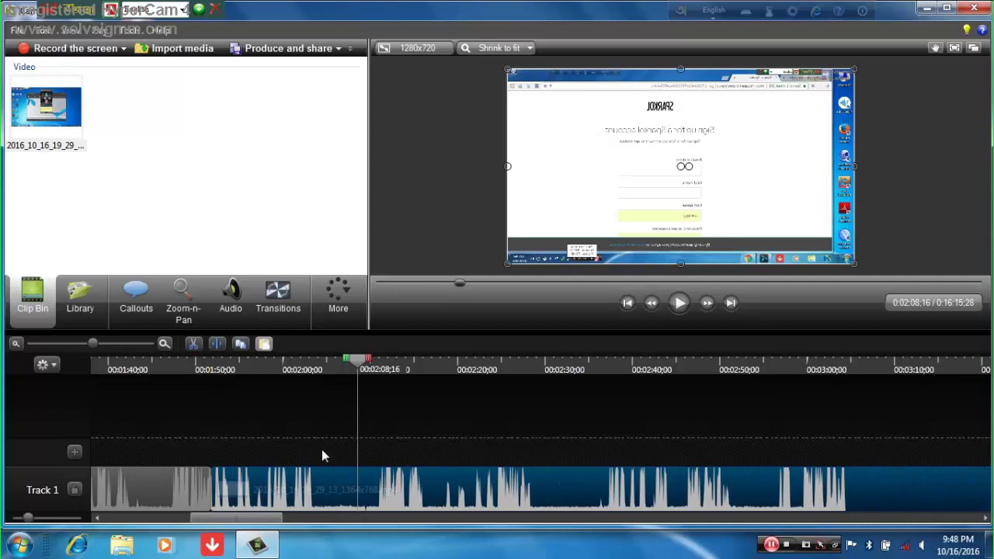
Play the edited video across the join from about 0:01:50 to check the cut
{"action": "left_click_drag", "start_coordinate": [358, 366], "coordinate": [196, 362]}
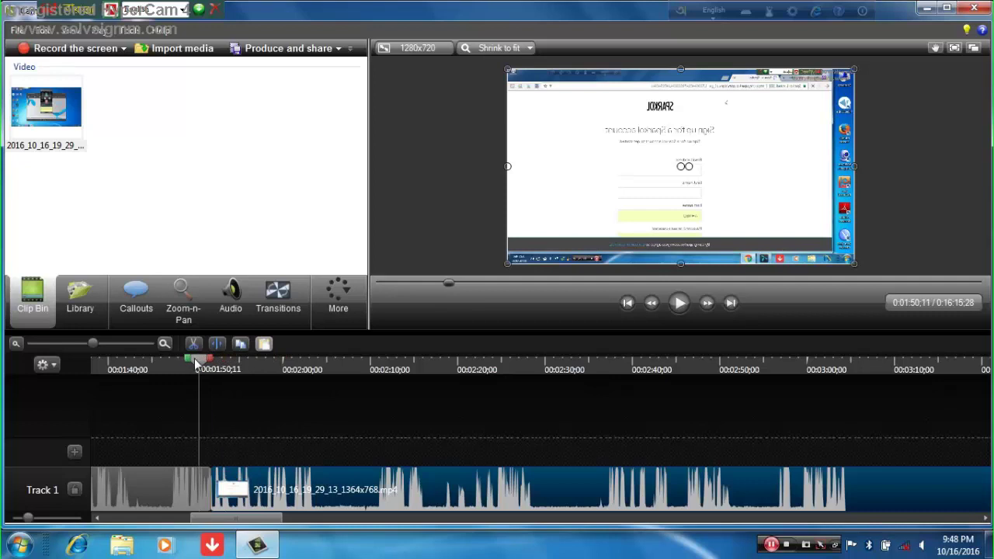
{"action": "left_click", "coordinate": [680, 305]}
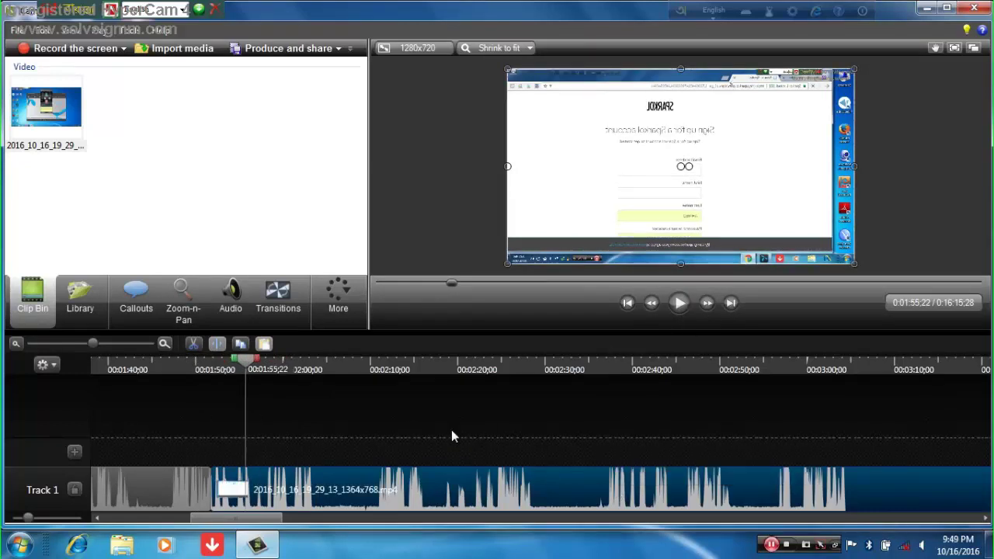
{"action": "left_click", "coordinate": [628, 303]}
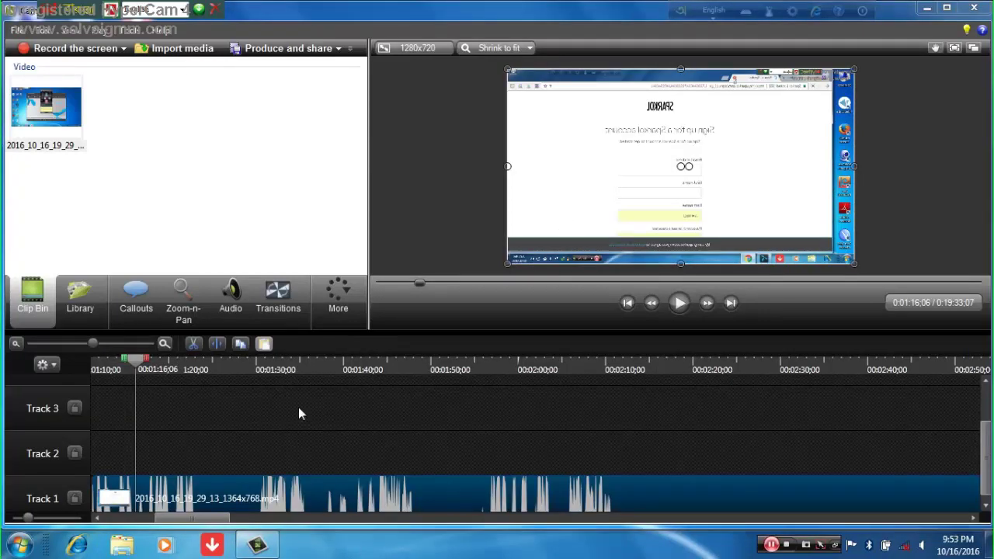
Separate the video and audio of the clip on Track 1
{"action": "right_click", "coordinate": [209, 491]}
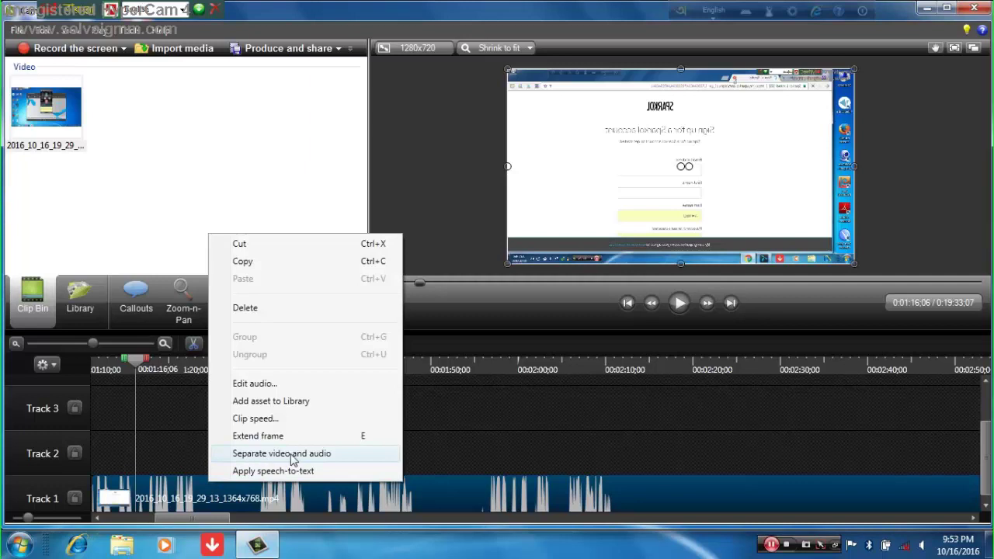
{"action": "left_click", "coordinate": [331, 457]}
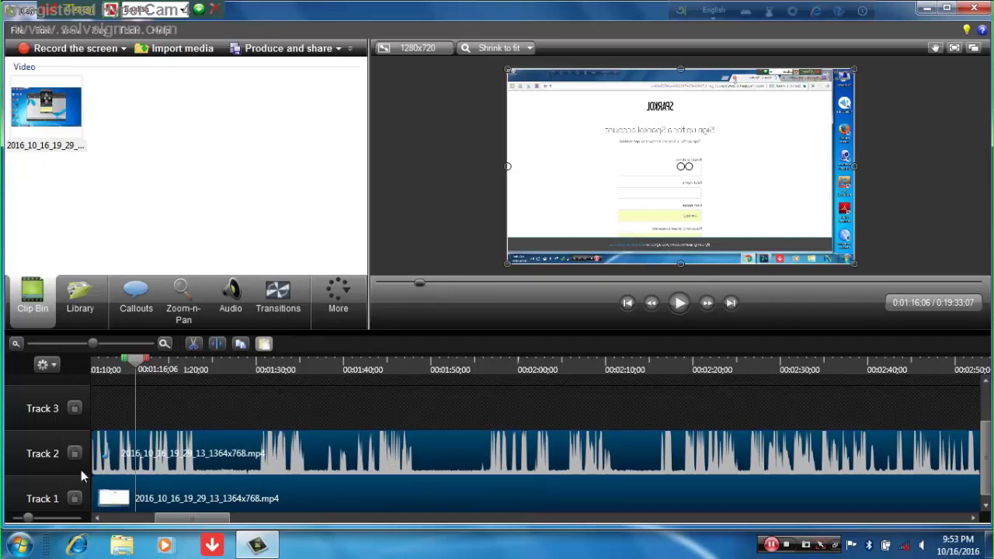
Lock Track 1 and delete the separated audio clip from Track 2
{"action": "left_click", "coordinate": [74, 498]}
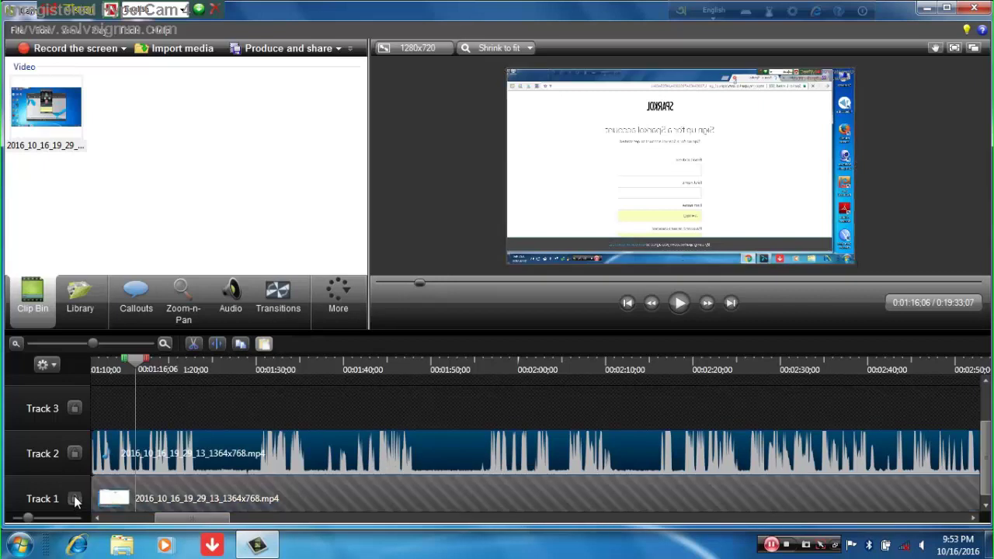
{"action": "right_click", "coordinate": [250, 439]}
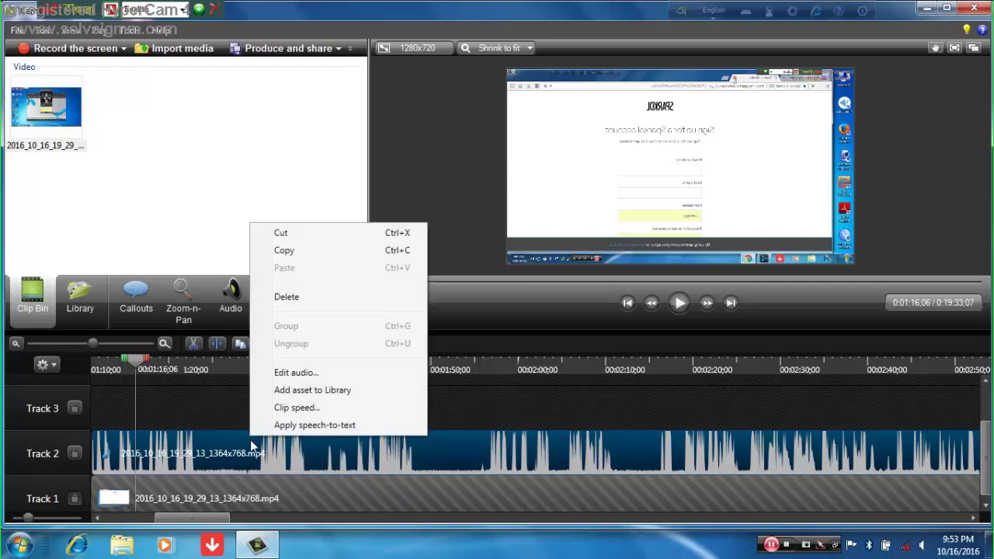
{"action": "left_click", "coordinate": [286, 297]}
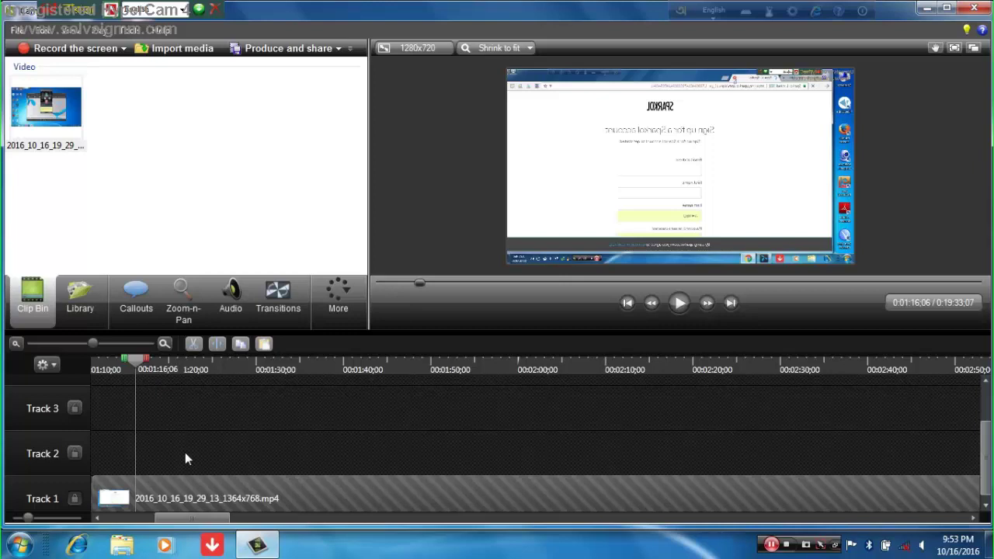
Import 04 kotodur(27046).mp3 from the E: drive and add it to the timeline at the playhead
{"action": "left_click", "coordinate": [185, 52]}
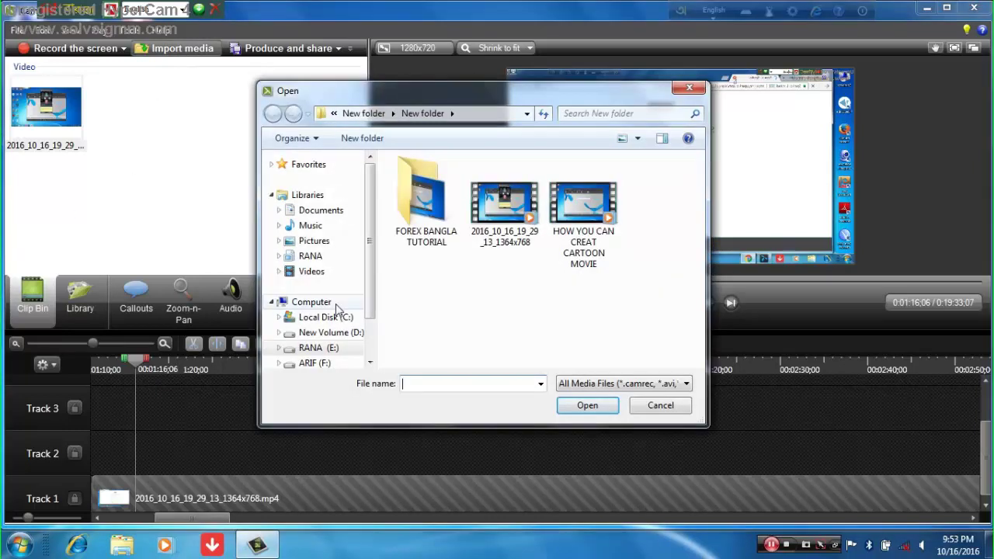
{"action": "left_click", "coordinate": [343, 351]}
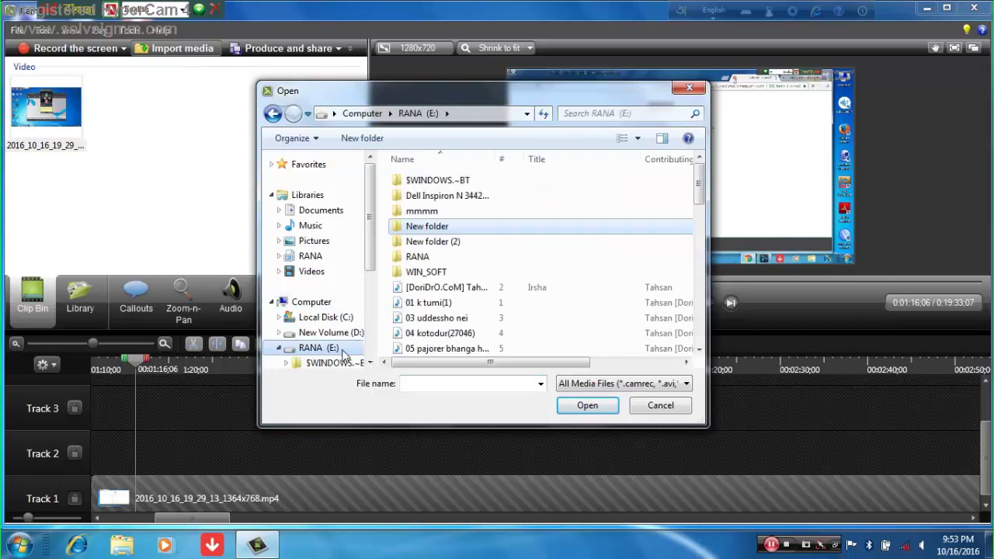
{"action": "double_click", "coordinate": [463, 334]}
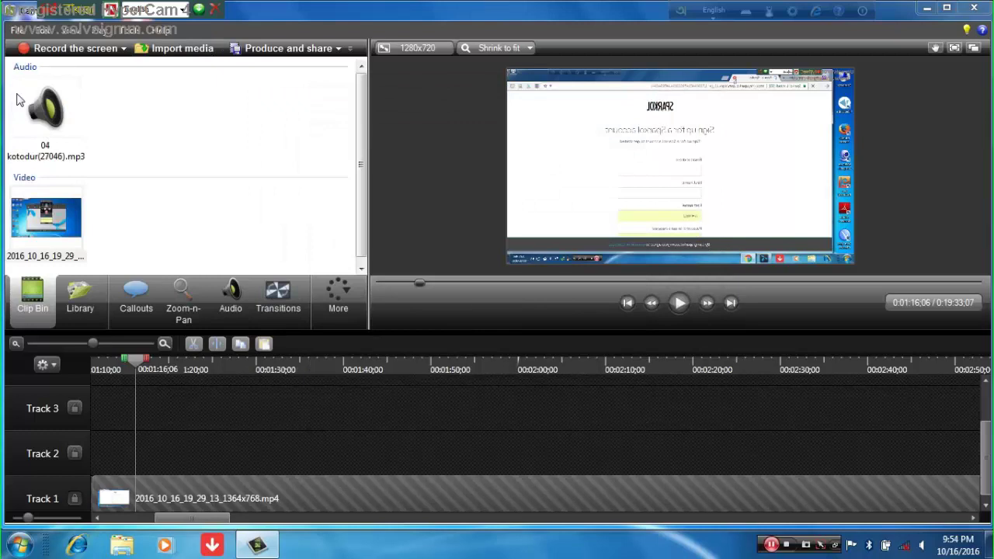
{"action": "right_click", "coordinate": [62, 102]}
{"action": "left_click", "coordinate": [139, 113]}
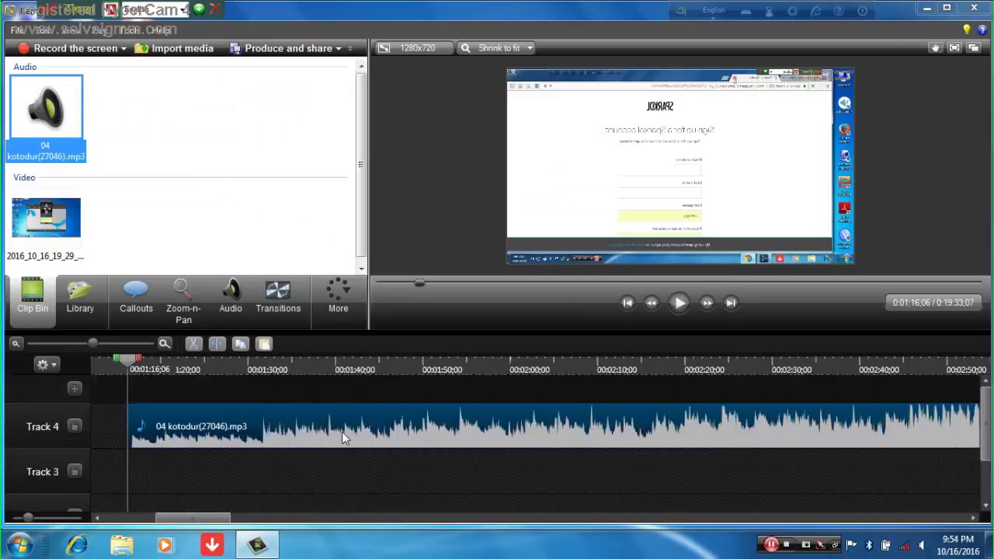
Play the timeline to hear the added music, raise the system volume to maximum, and pause playback
{"action": "left_click", "coordinate": [679, 303]}
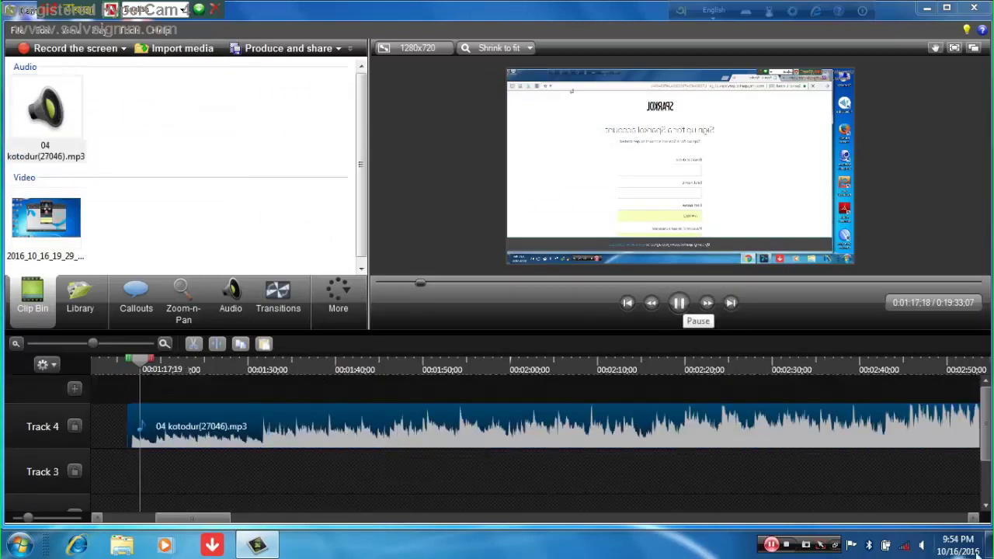
{"action": "left_click", "coordinate": [923, 545]}
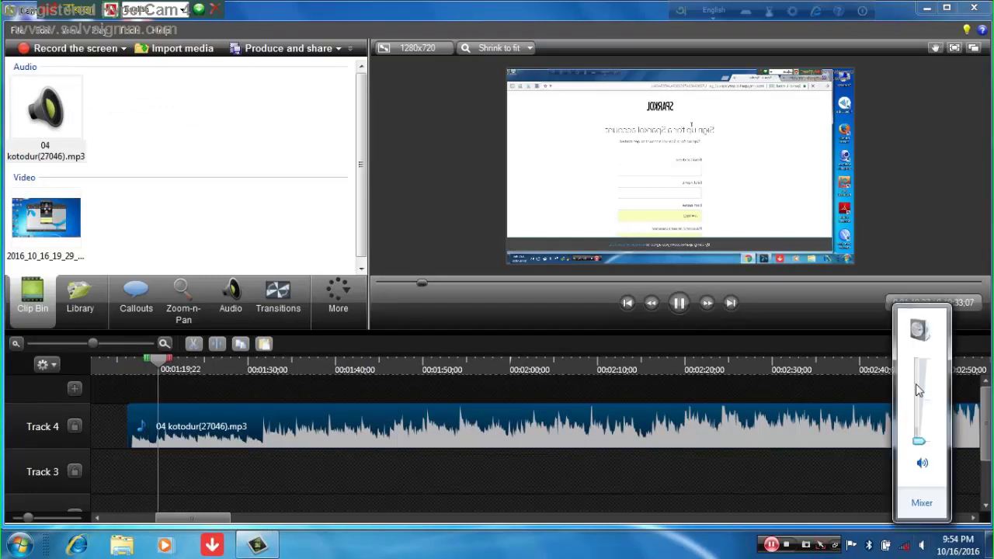
{"action": "left_click", "coordinate": [920, 385]}
{"action": "scroll", "coordinate": [921, 374], "scroll_direction": "up", "scroll_amount": 10}
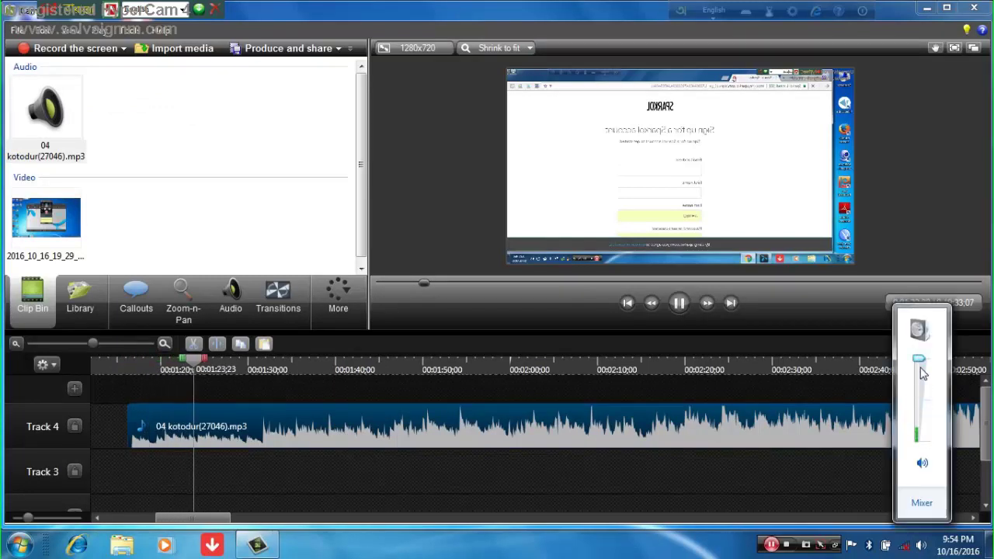
{"action": "left_click", "coordinate": [874, 418]}
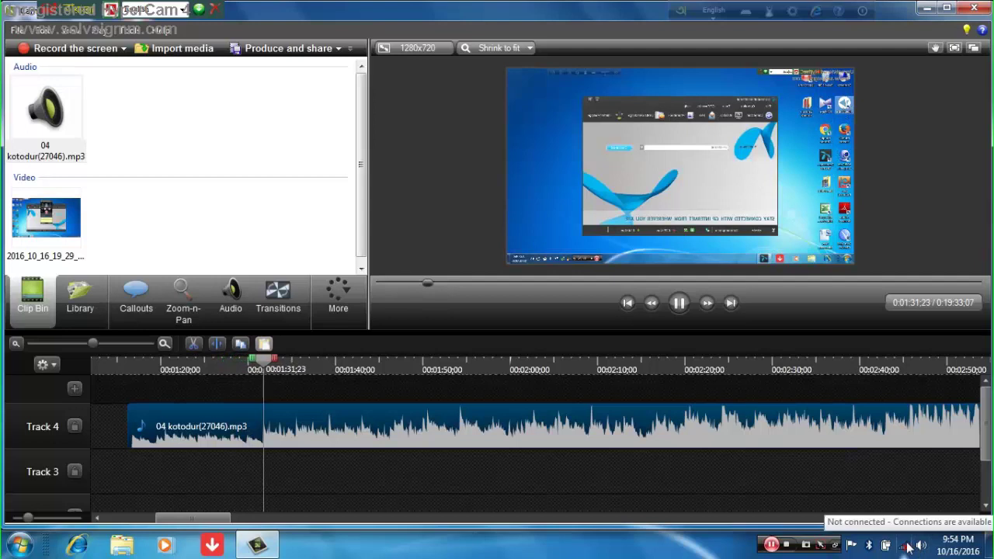
{"action": "left_click", "coordinate": [680, 304]}
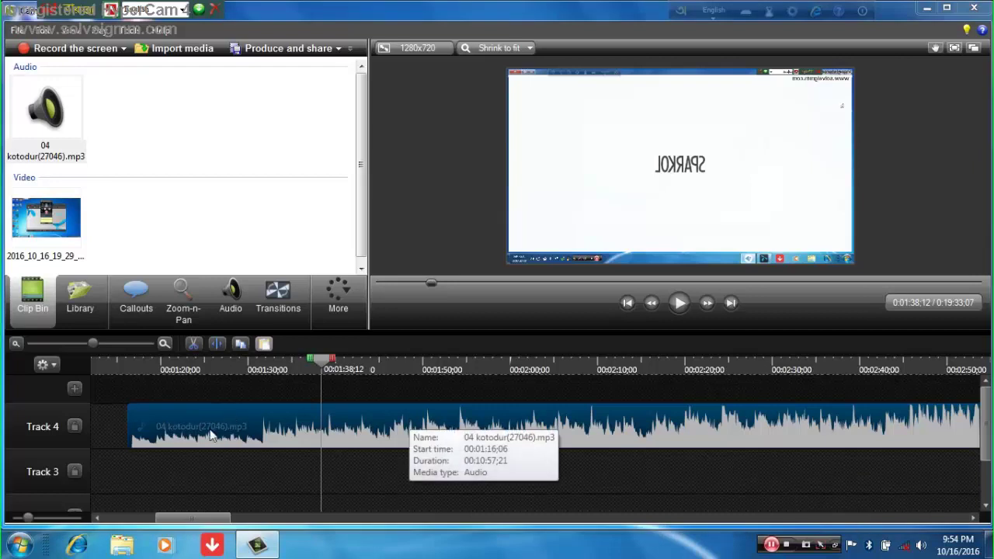
Move the music clip on Track 4 about 3 seconds earlier
{"action": "left_click_drag", "start_coordinate": [209, 435], "coordinate": [168, 426]}
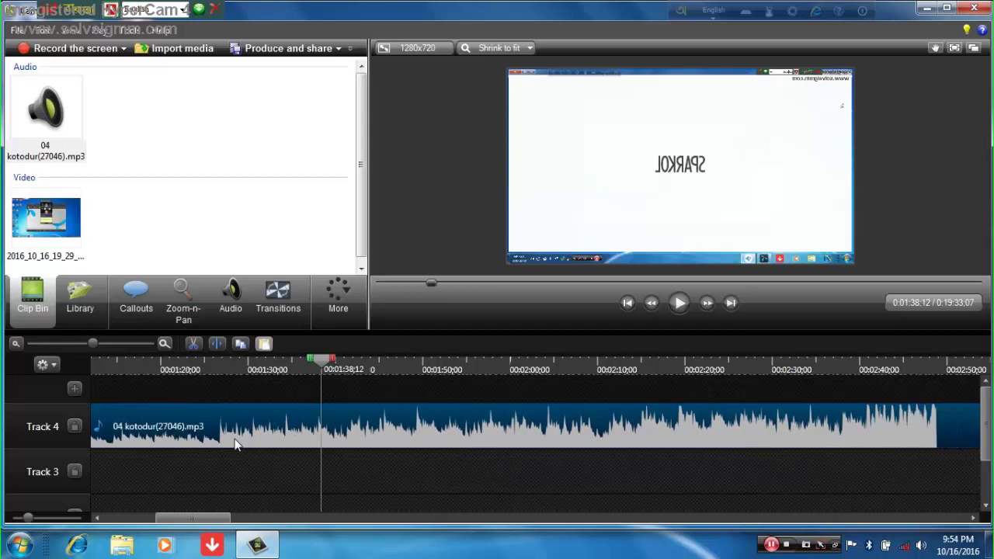
{"action": "left_click_drag", "start_coordinate": [237, 445], "coordinate": [250, 443]}
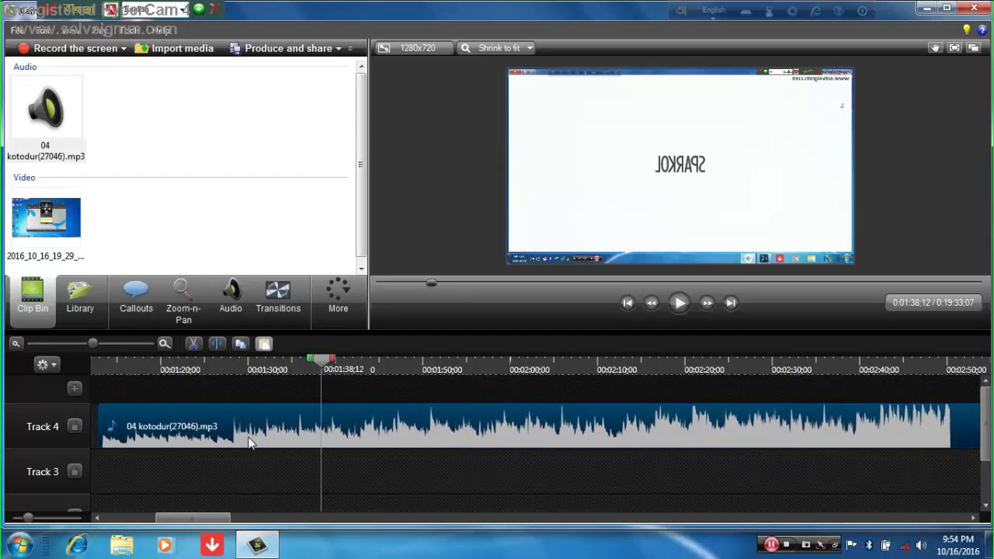
Examine the clip speed settings of the music clip on Track 4, keeping 100% of the original speed
{"action": "right_click", "coordinate": [209, 420]}
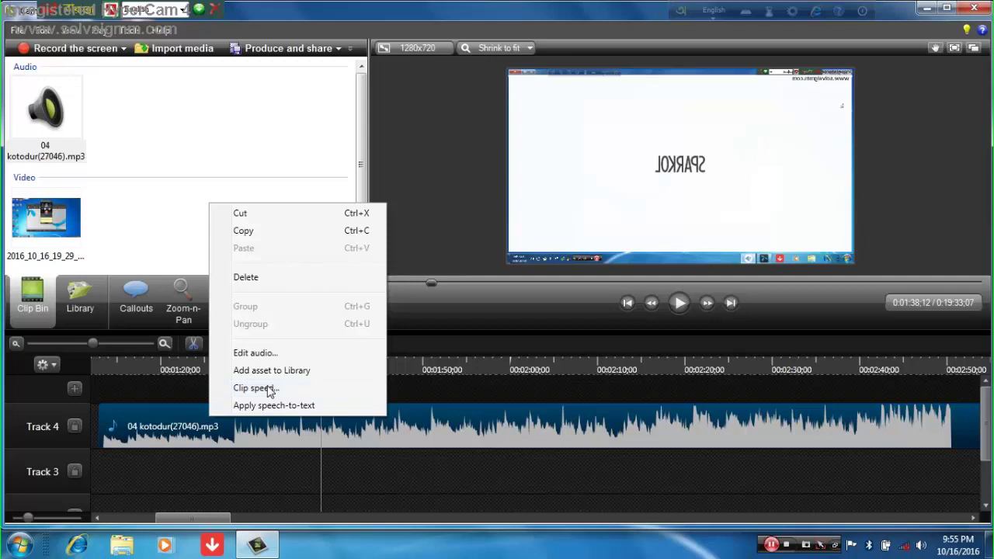
{"action": "left_click", "coordinate": [268, 389]}
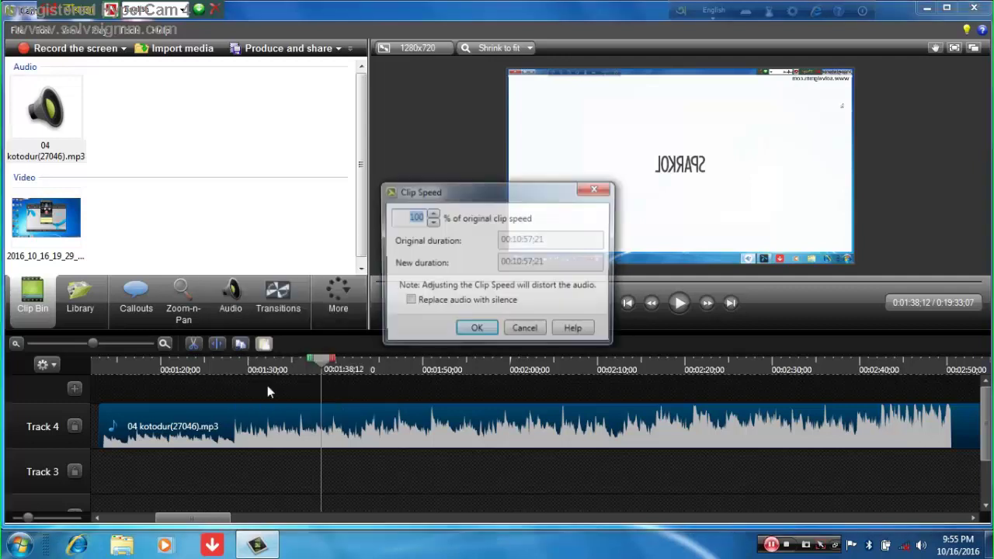
{"action": "left_click", "coordinate": [475, 331]}
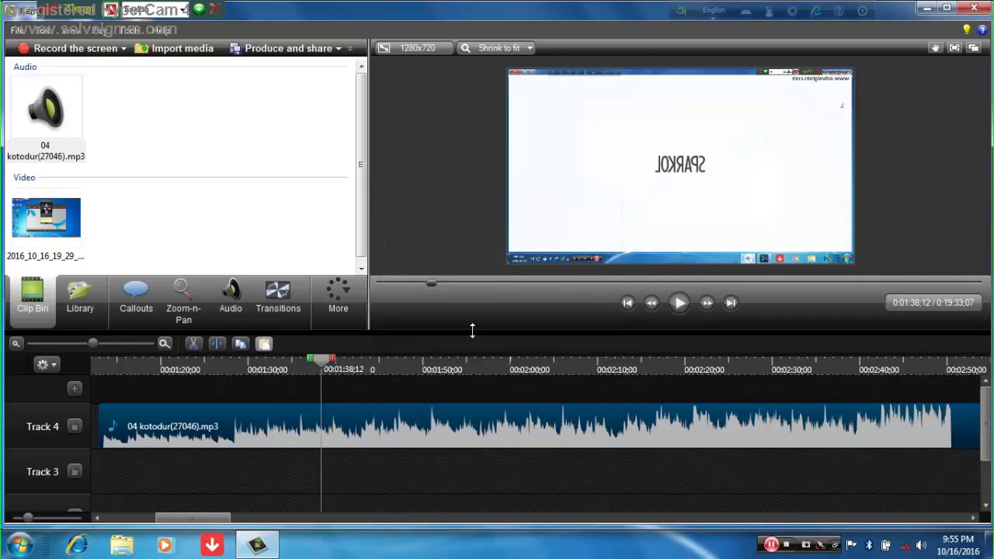
{"action": "right_click", "coordinate": [256, 420]}
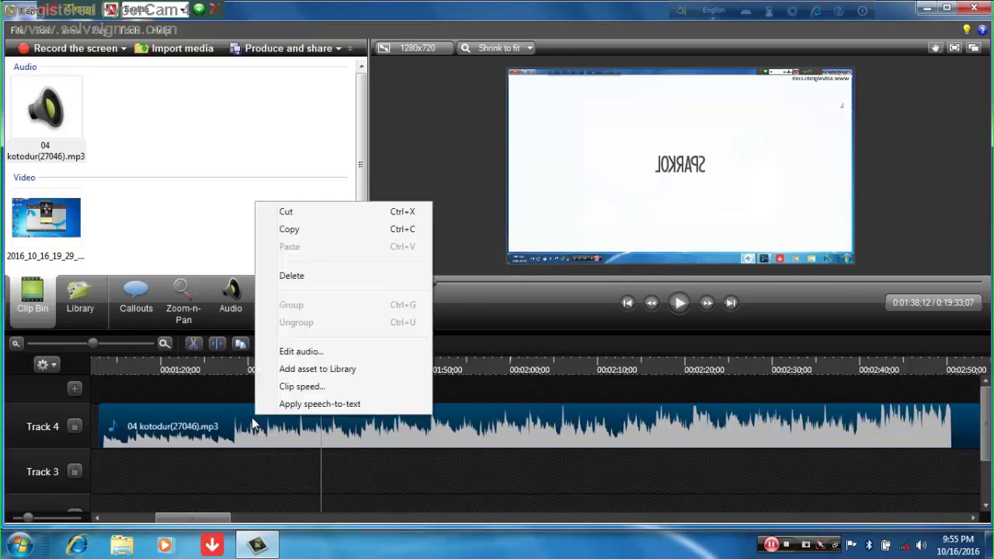
{"action": "left_click", "coordinate": [299, 387]}
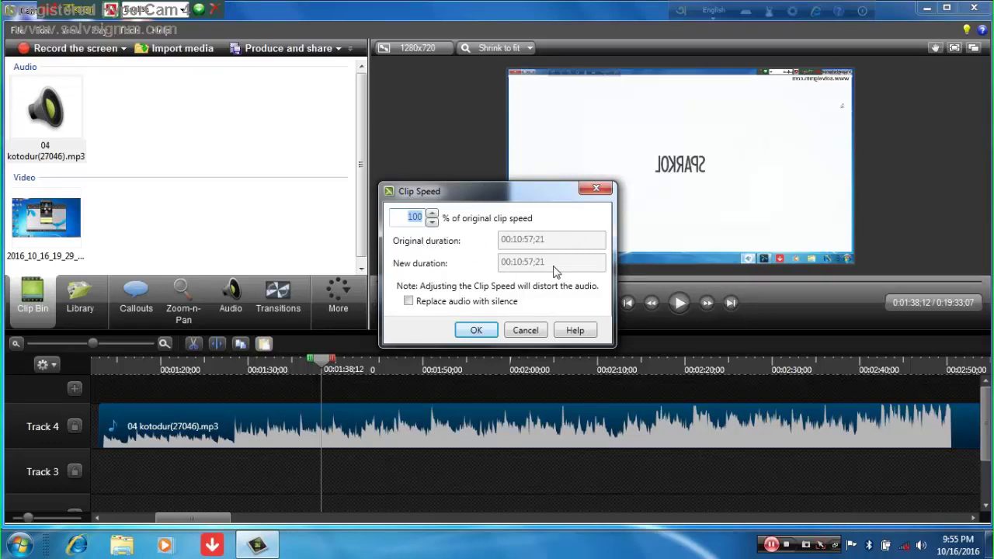
{"action": "left_click", "coordinate": [408, 303]}
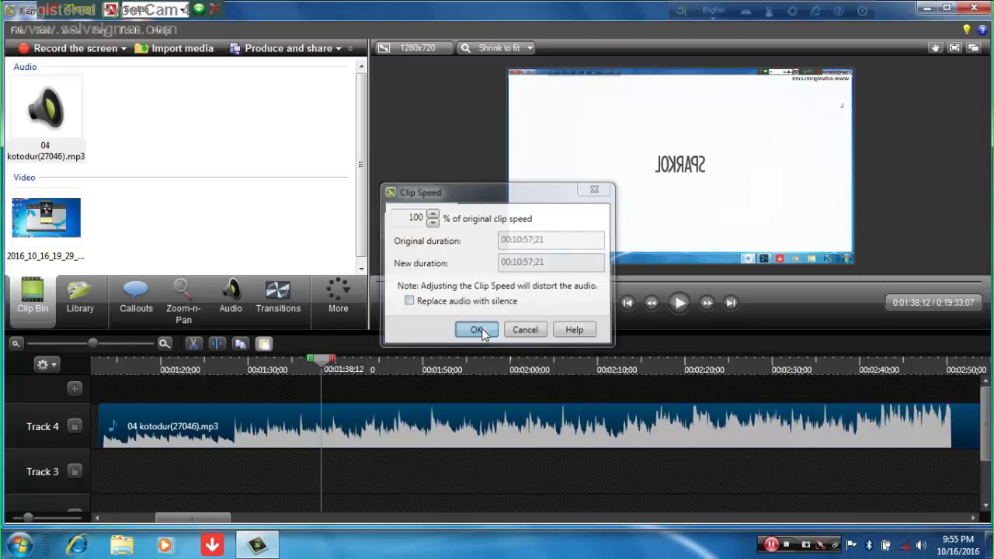
{"action": "left_click", "coordinate": [478, 331]}
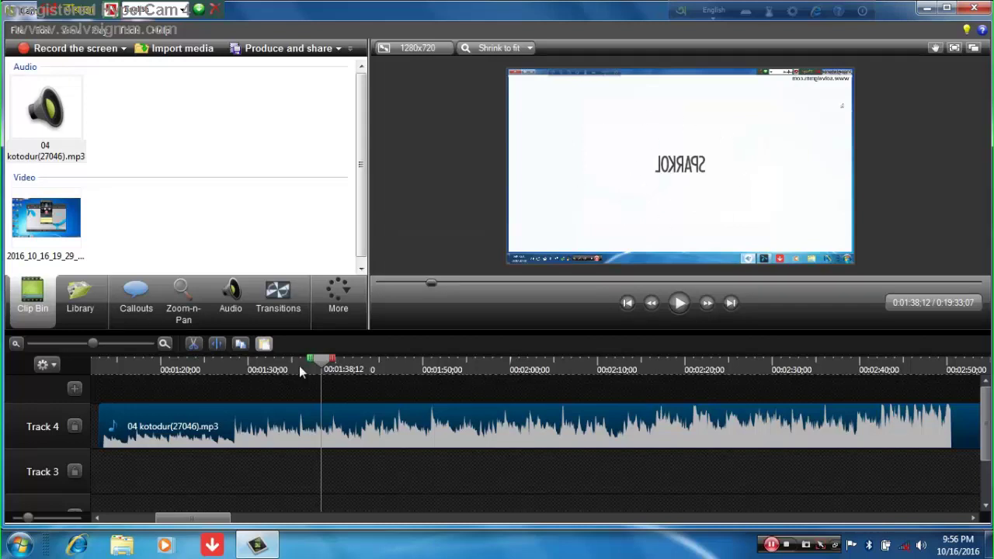
Add a caption reading THANKS at the playhead position 0:01:38;12
{"action": "left_click", "coordinate": [341, 307]}
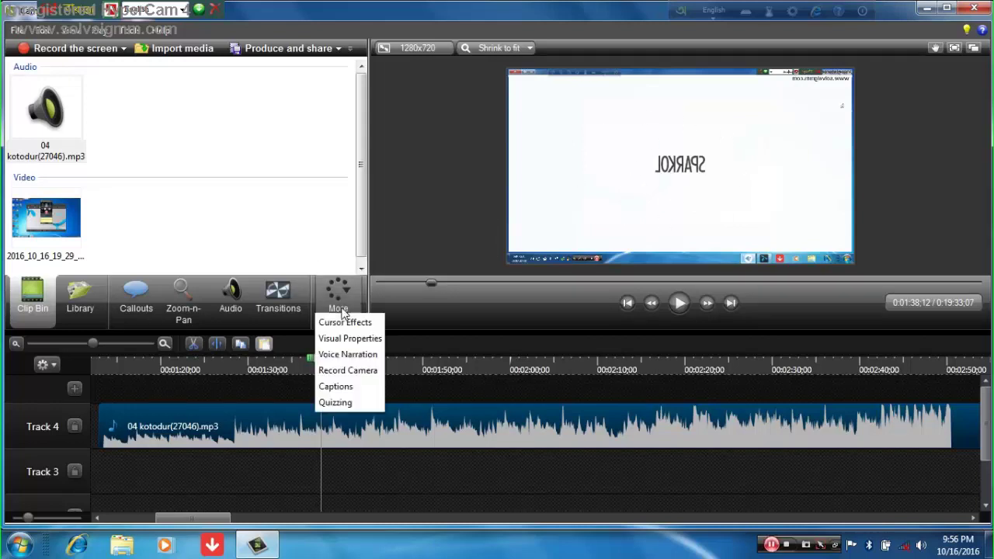
{"action": "left_click", "coordinate": [356, 387]}
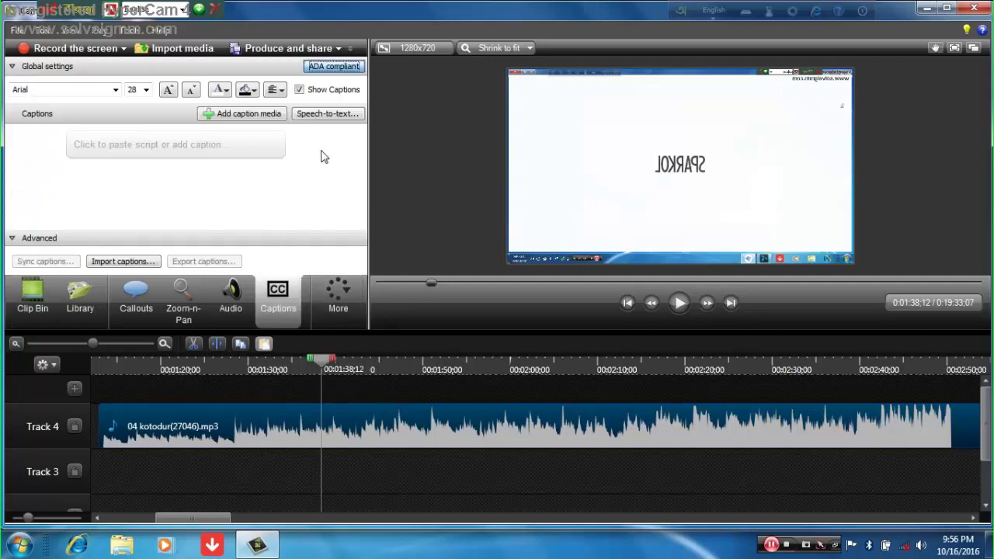
{"action": "left_click", "coordinate": [158, 144]}
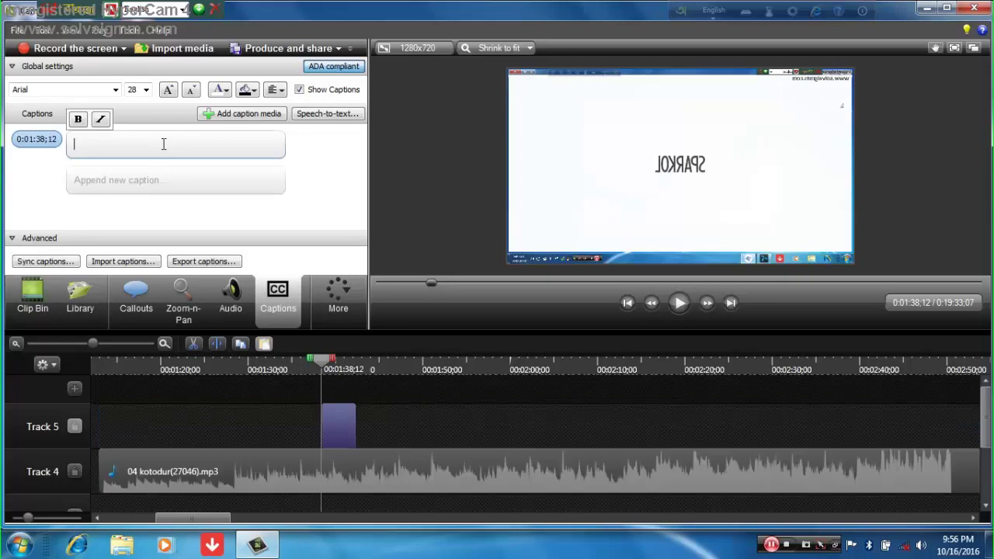
{"action": "type", "text": "THANKS"}
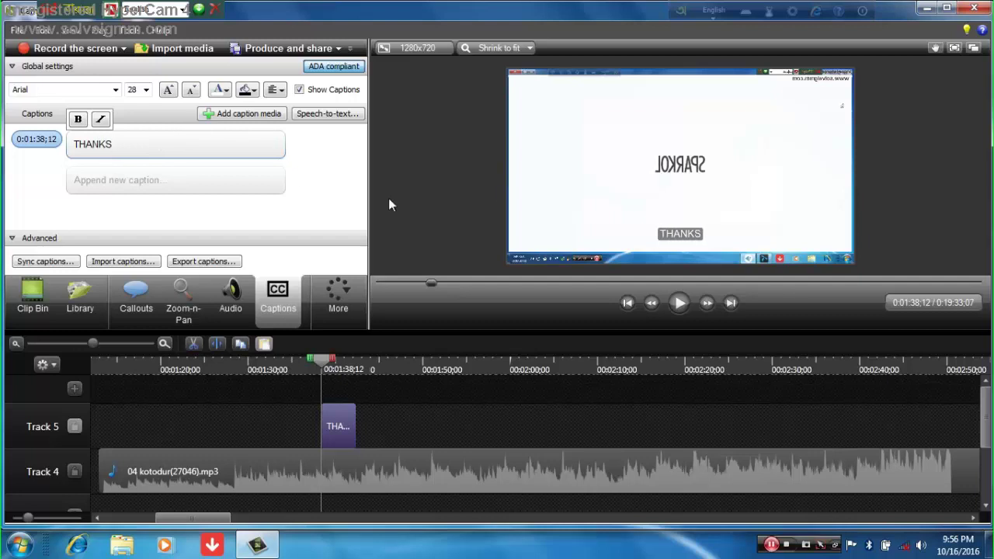
{"action": "left_click", "coordinate": [477, 184]}
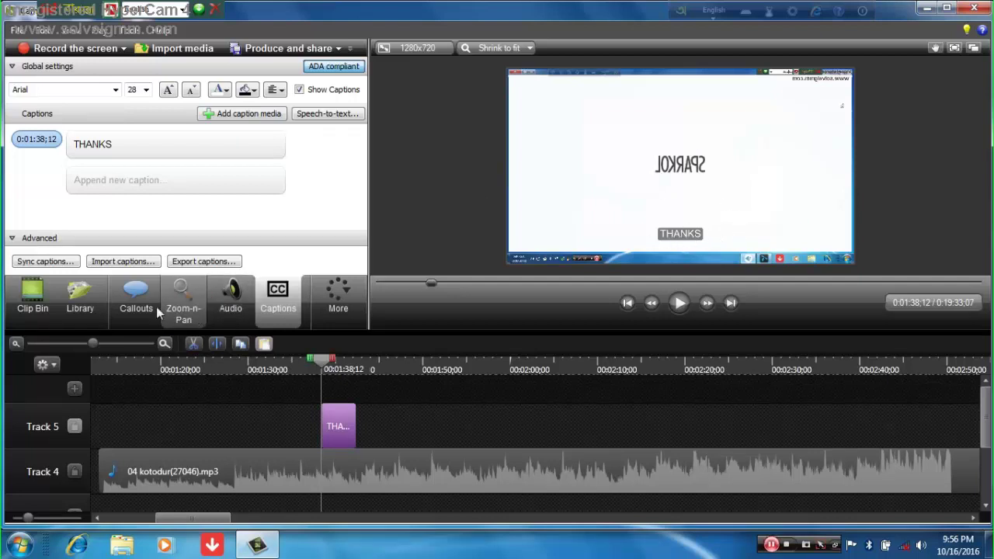
Add a blue double-headed arrow callout at the playhead, shrink it, and place it in the upper-left corner of the video frame
{"action": "left_click", "coordinate": [135, 303]}
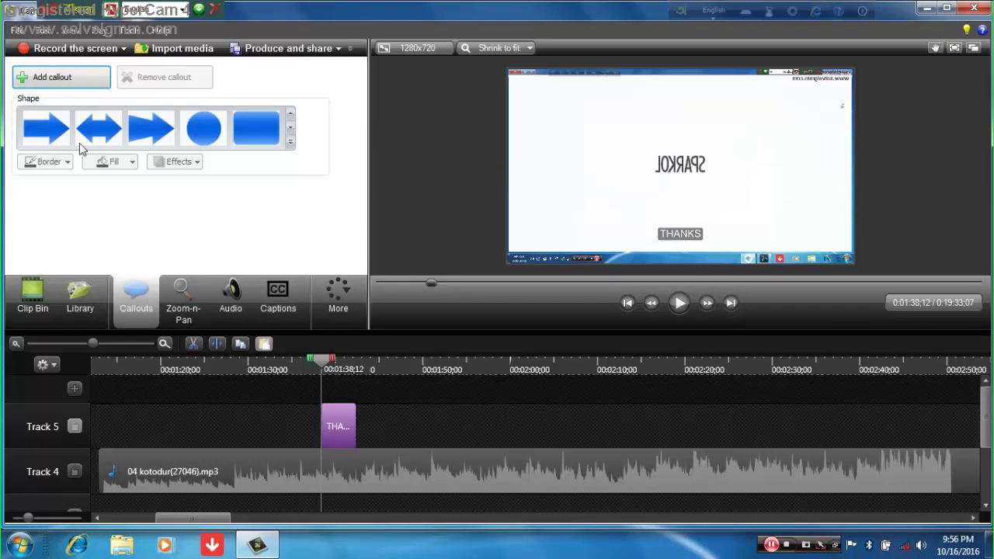
{"action": "left_click", "coordinate": [110, 130]}
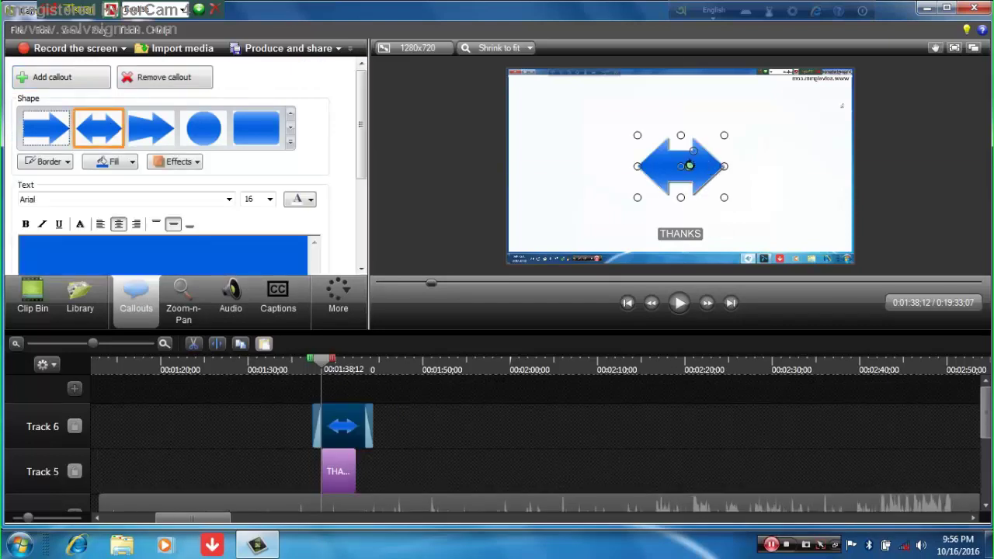
{"action": "left_click_drag", "start_coordinate": [689, 165], "coordinate": [583, 101]}
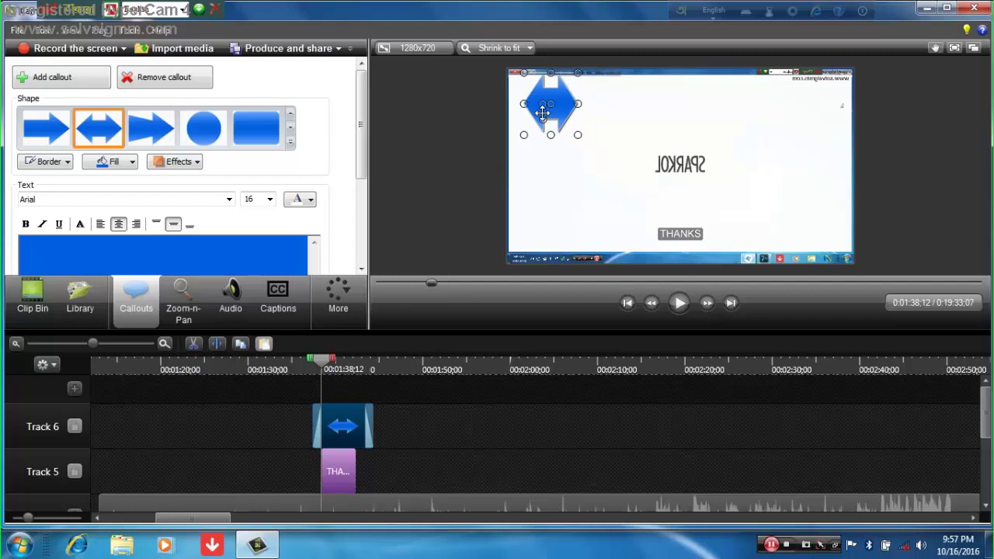
{"action": "left_click_drag", "start_coordinate": [551, 135], "coordinate": [520, 88]}
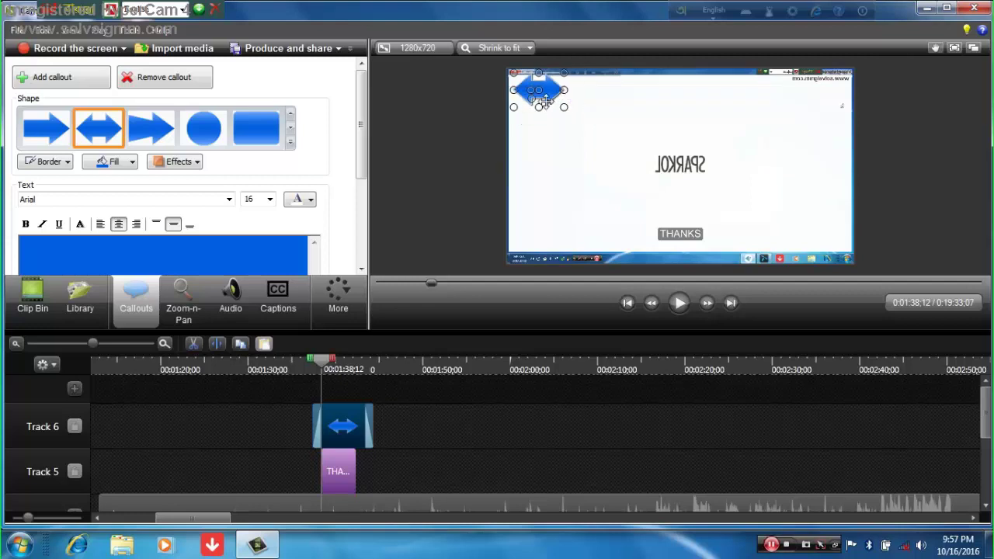
{"action": "left_click_drag", "start_coordinate": [539, 72], "coordinate": [538, 110]}
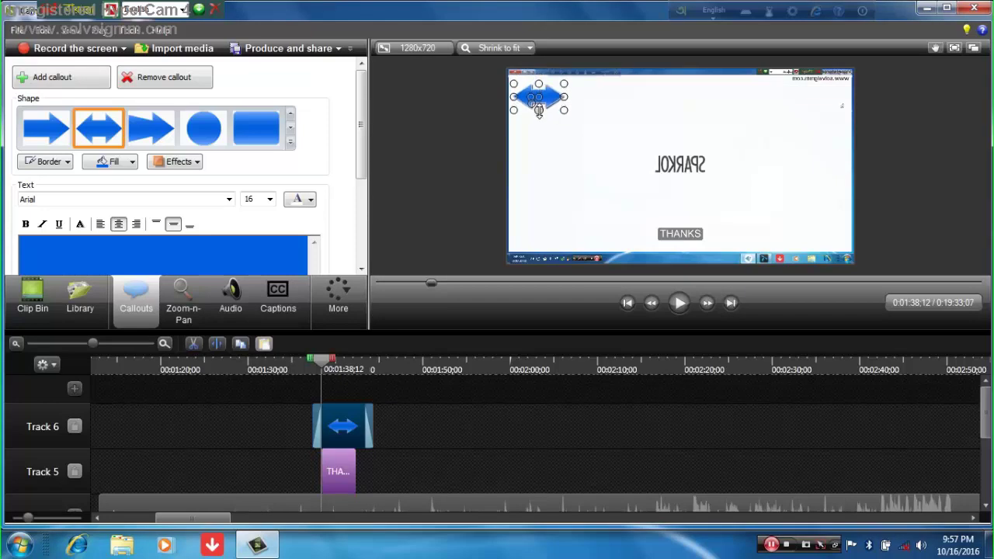
{"action": "left_click", "coordinate": [405, 178]}
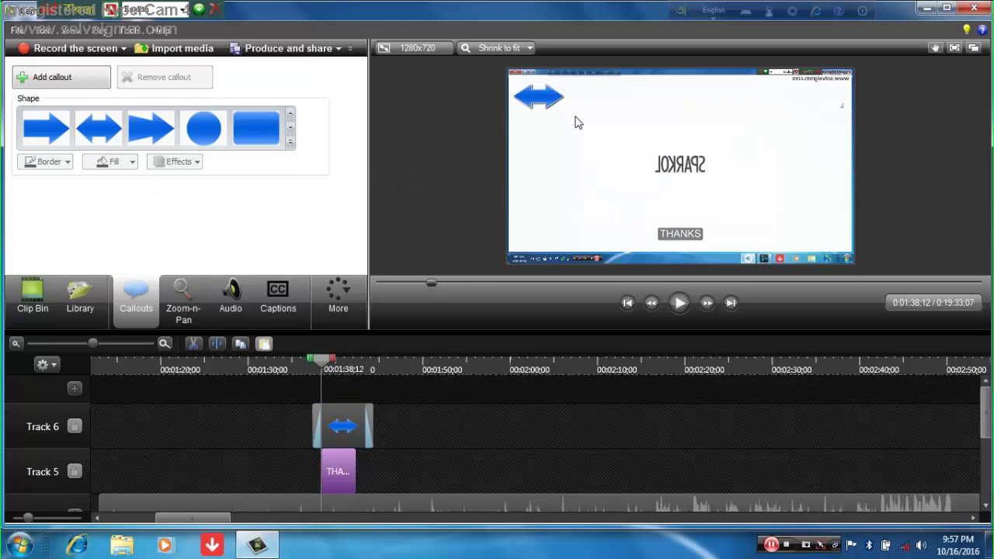